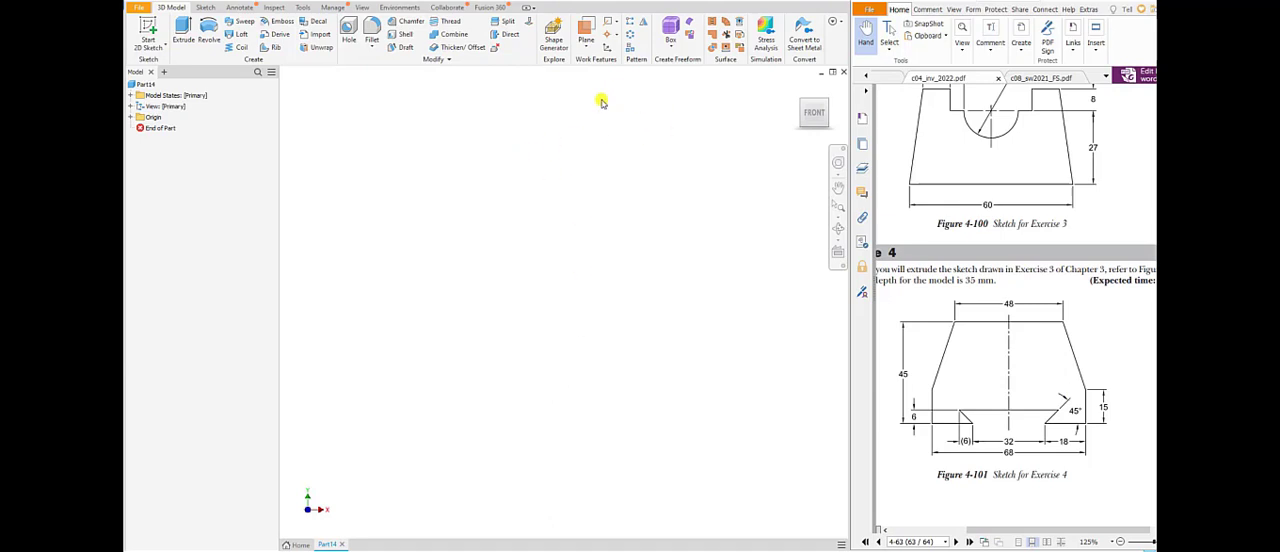
# Start a sketch on the XY plane and draw a vertical line crossing the horizontal axis near the origin.
pyautogui.click(147, 24)
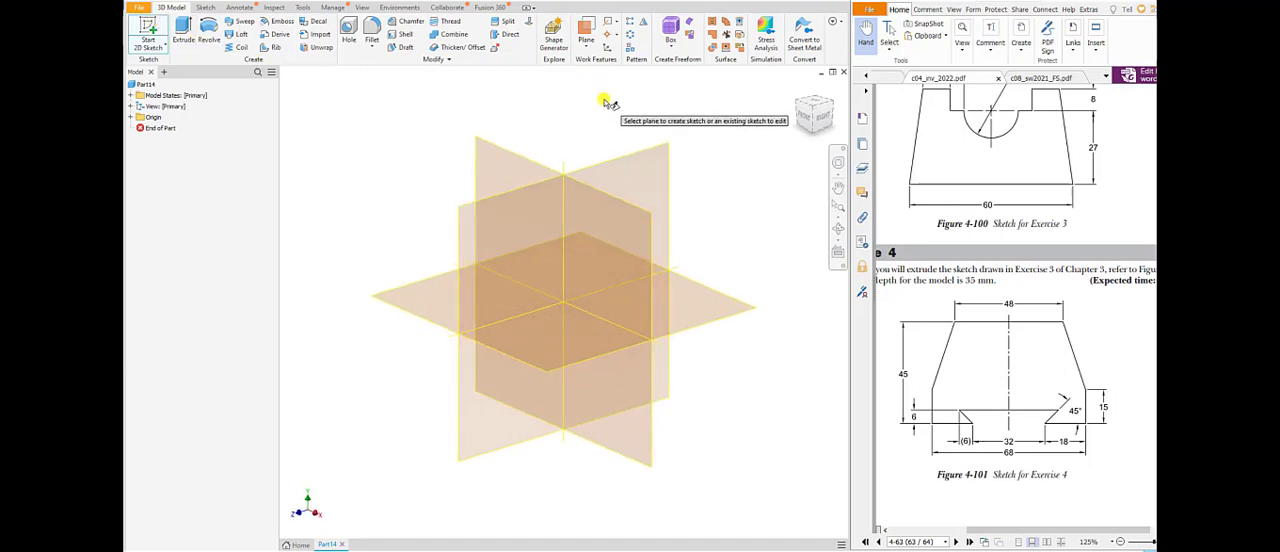
pyautogui.click(518, 162)
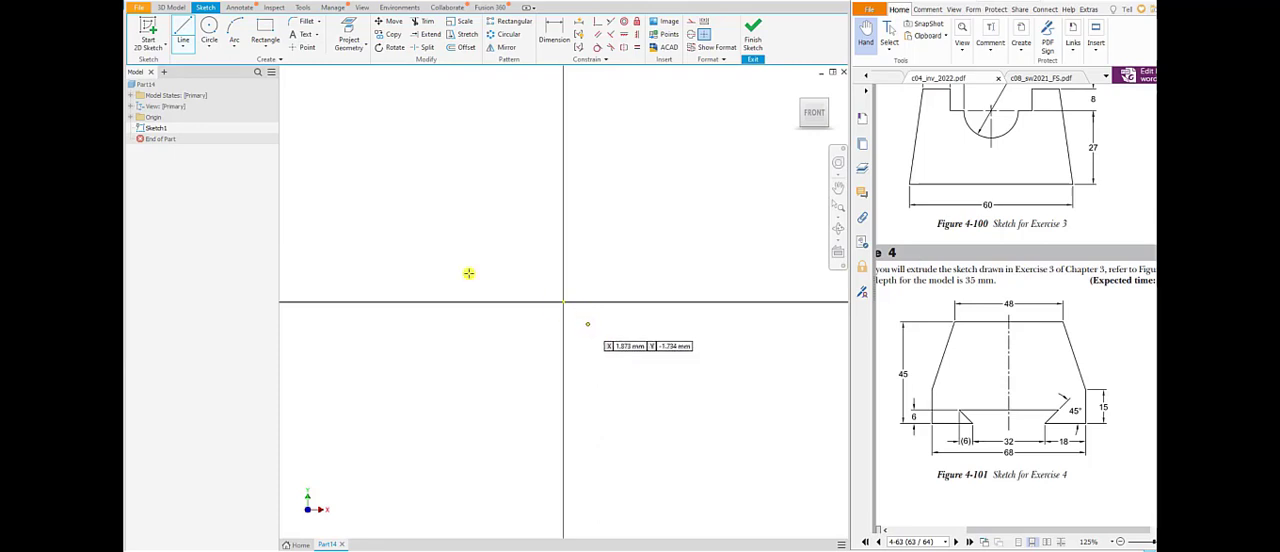
pyautogui.click(176, 28)
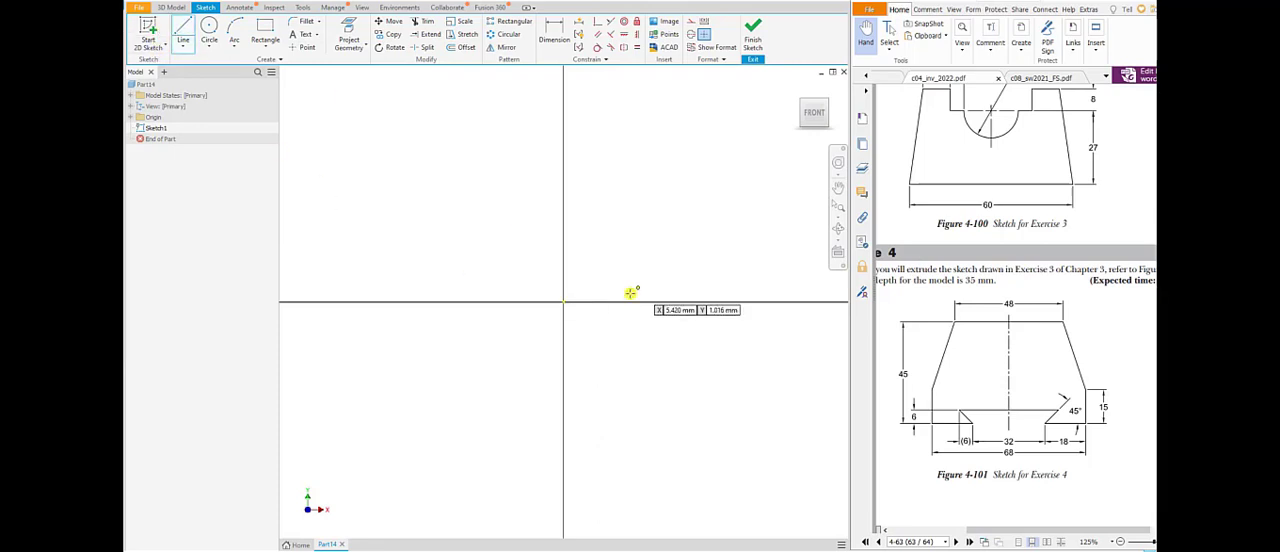
pyautogui.click(563, 303)
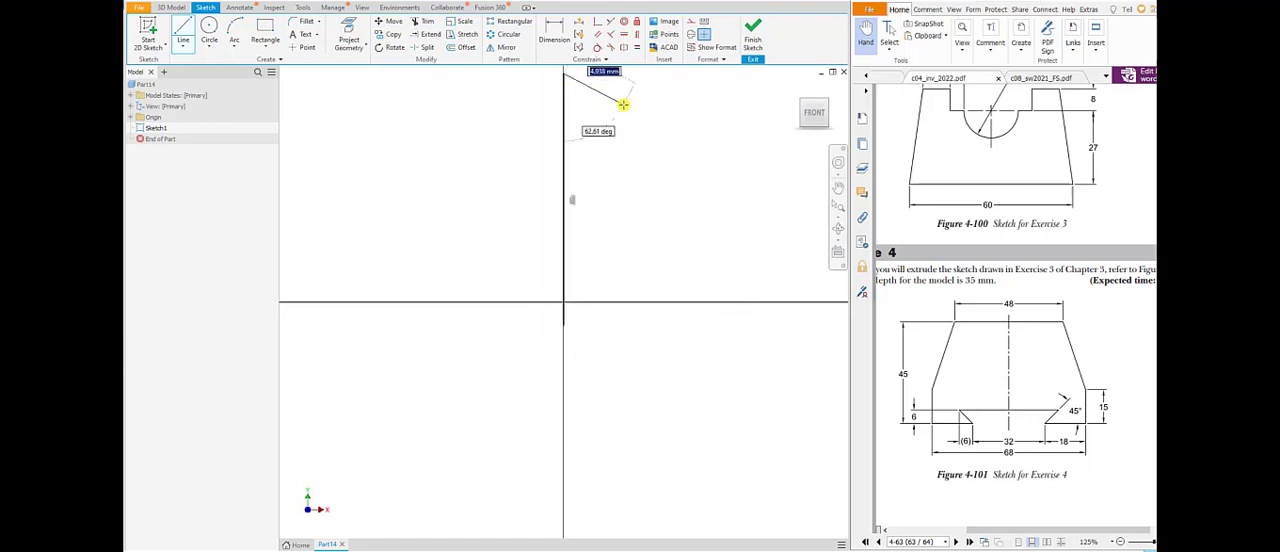
pyautogui.rightClick(624, 104)
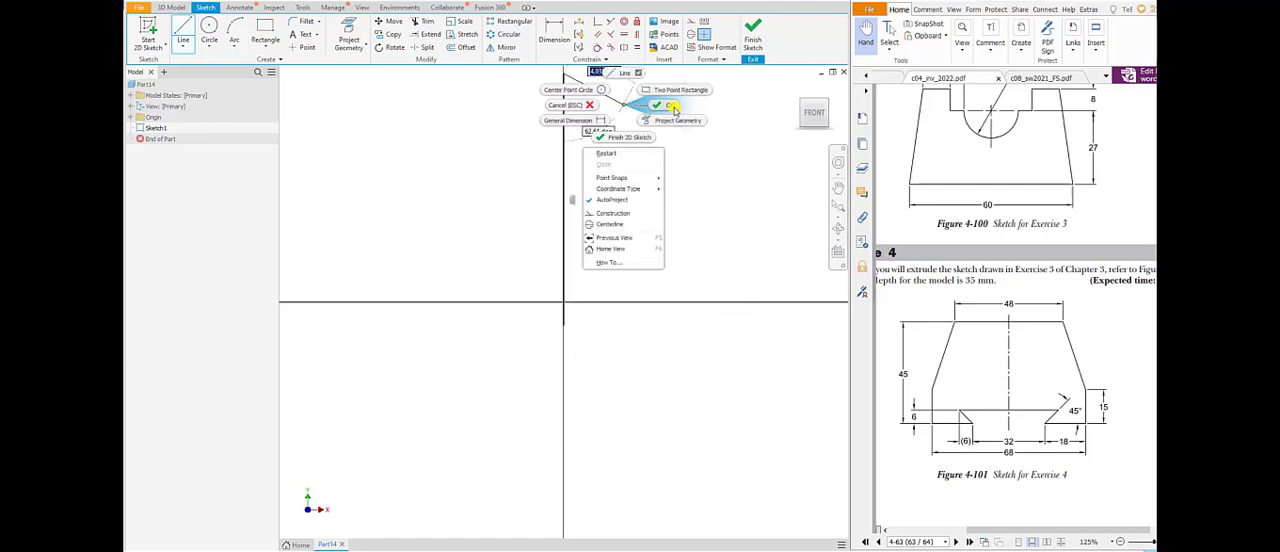
pyautogui.click(670, 109)
# Apply a coincident constraint between the vertical line and the sketch origin.
pyautogui.moveTo(668, 254); pyautogui.dragTo(670, 378, button='middle')
pyautogui.moveTo(564, 200); pyautogui.dragTo(567, 101)
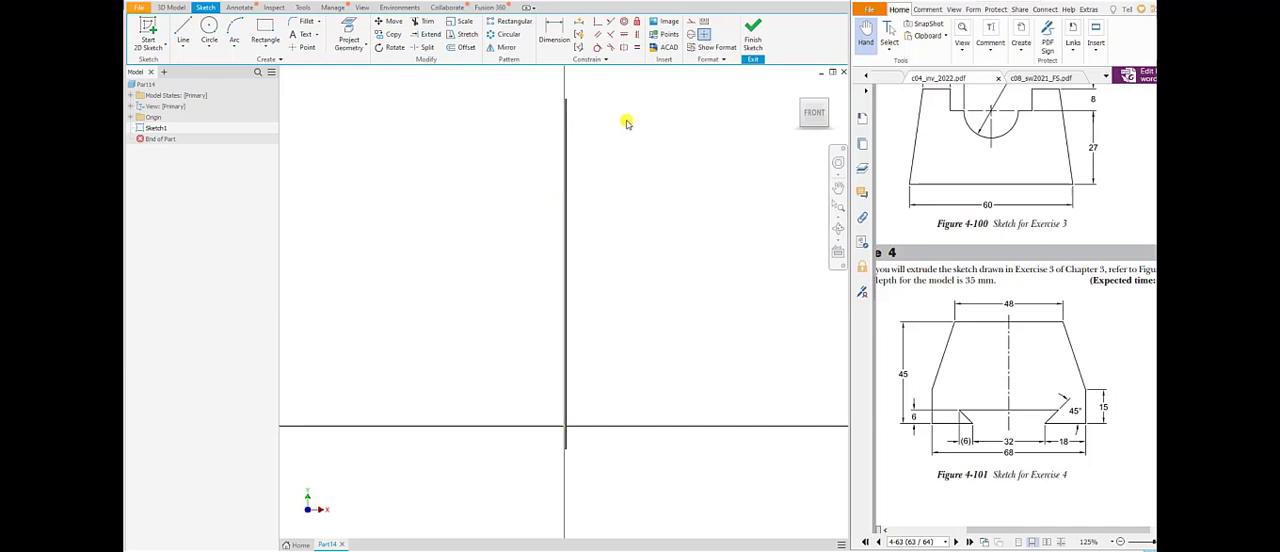
pyautogui.click(596, 21)
pyautogui.click(567, 122)
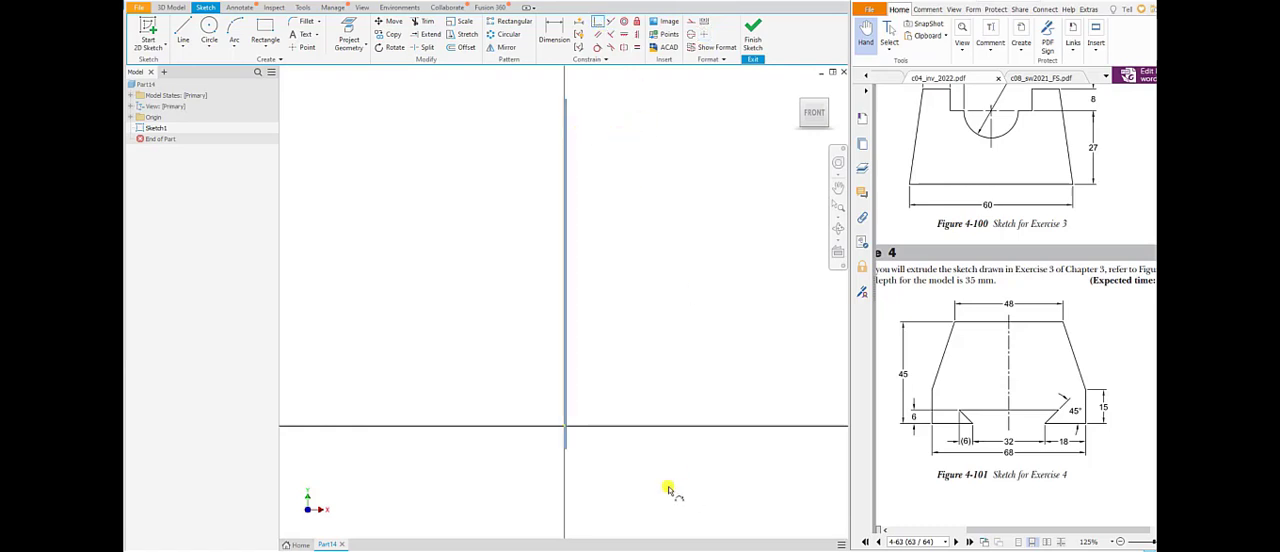
pyautogui.click(564, 428)
pyautogui.rightClick(632, 252)
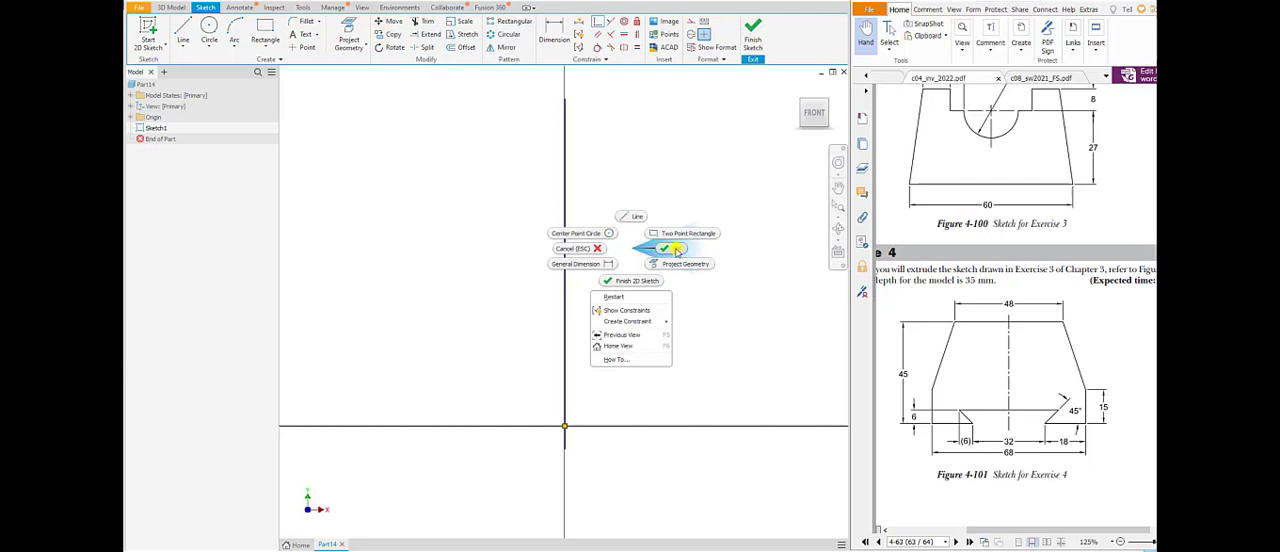
pyautogui.click(676, 250)
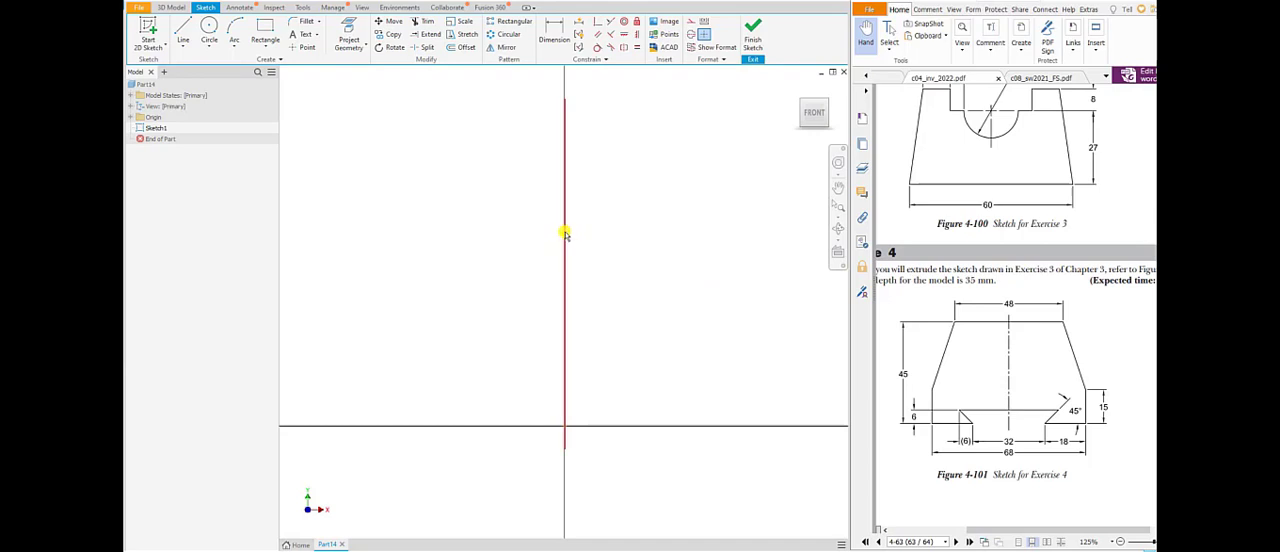
# Convert the vertical line through the origin into a centerline.
pyautogui.rightClick(565, 233)
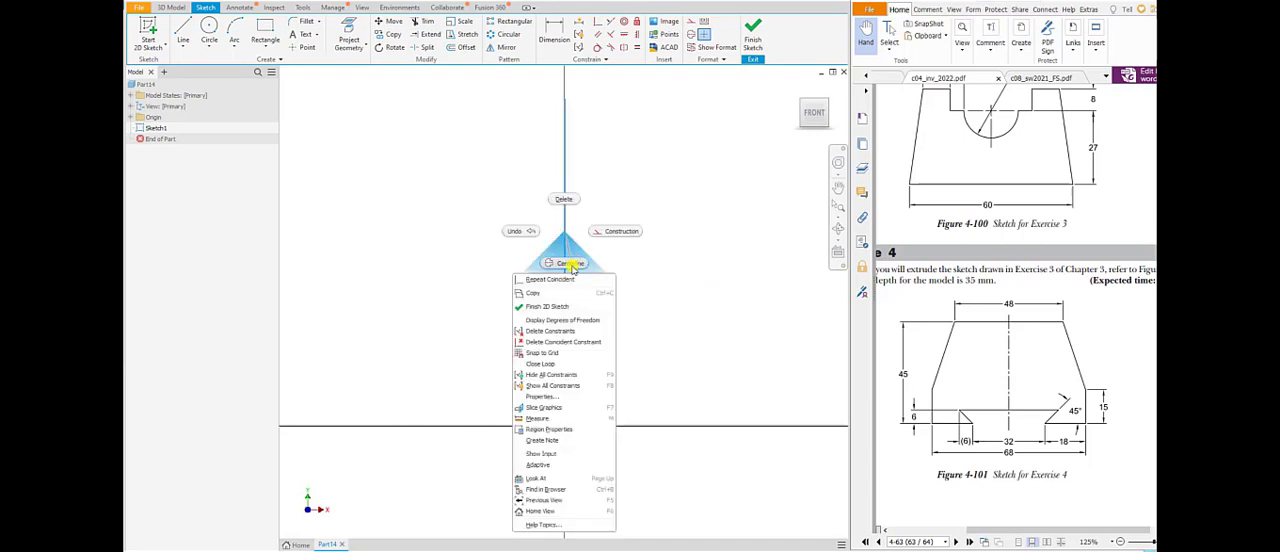
pyautogui.click(570, 264)
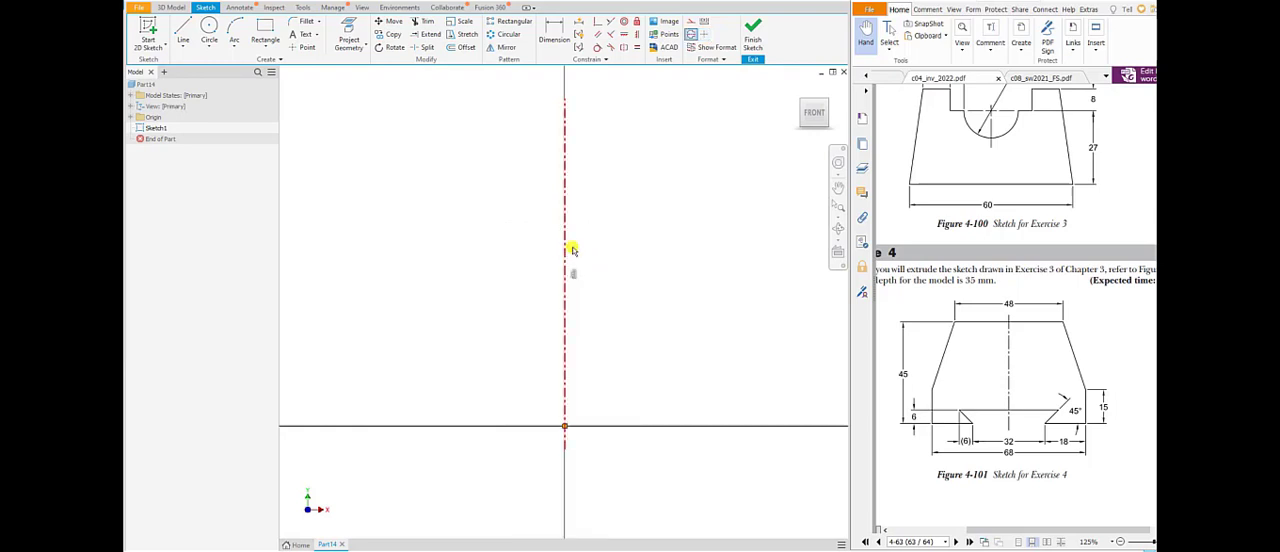
pyautogui.click(648, 237)
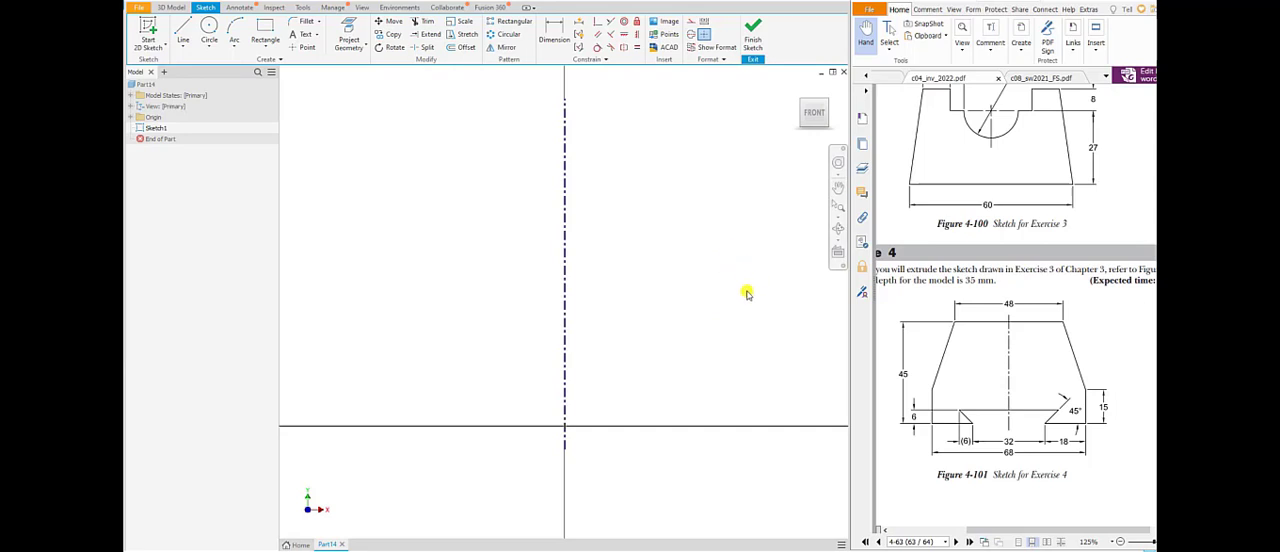
# Draw connected lines from the origin: about 15 mm horizontally outward, a slanted line down and back inward, and a horizontal bottom edge outward.
pyautogui.click(183, 27)
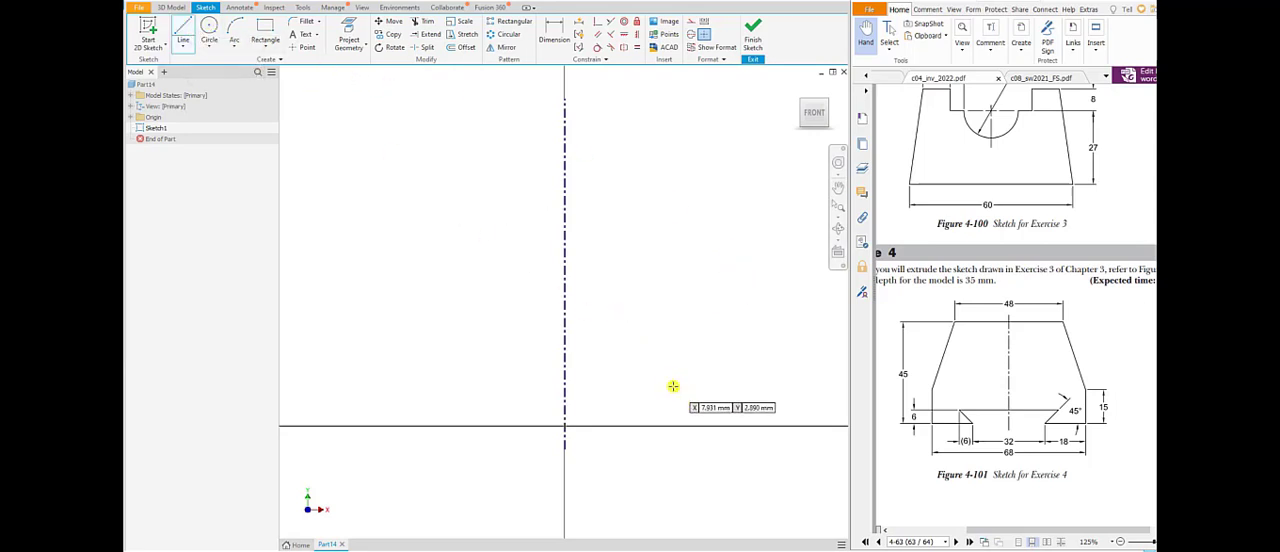
pyautogui.moveTo(673, 386); pyautogui.dragTo(600, 401, button='middle')
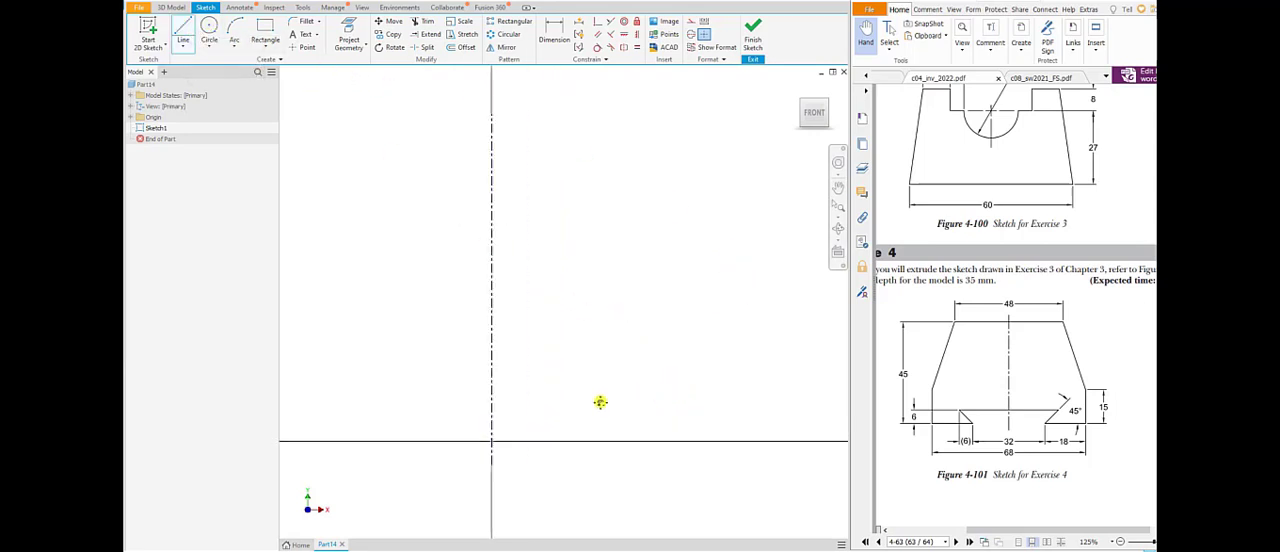
pyautogui.click(492, 442)
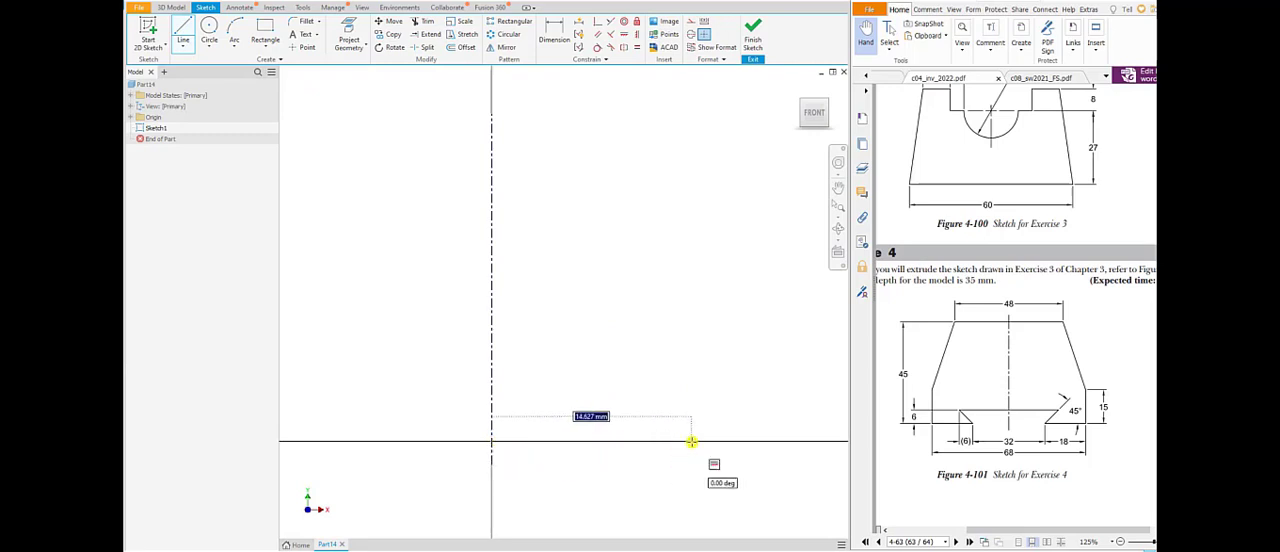
pyautogui.click(692, 441)
pyautogui.moveTo(700, 500)
pyautogui.mouseDown(button='middle')
pyautogui.moveTo(586, 466)
pyautogui.moveTo(571, 443)
pyautogui.mouseUp(button='middle')
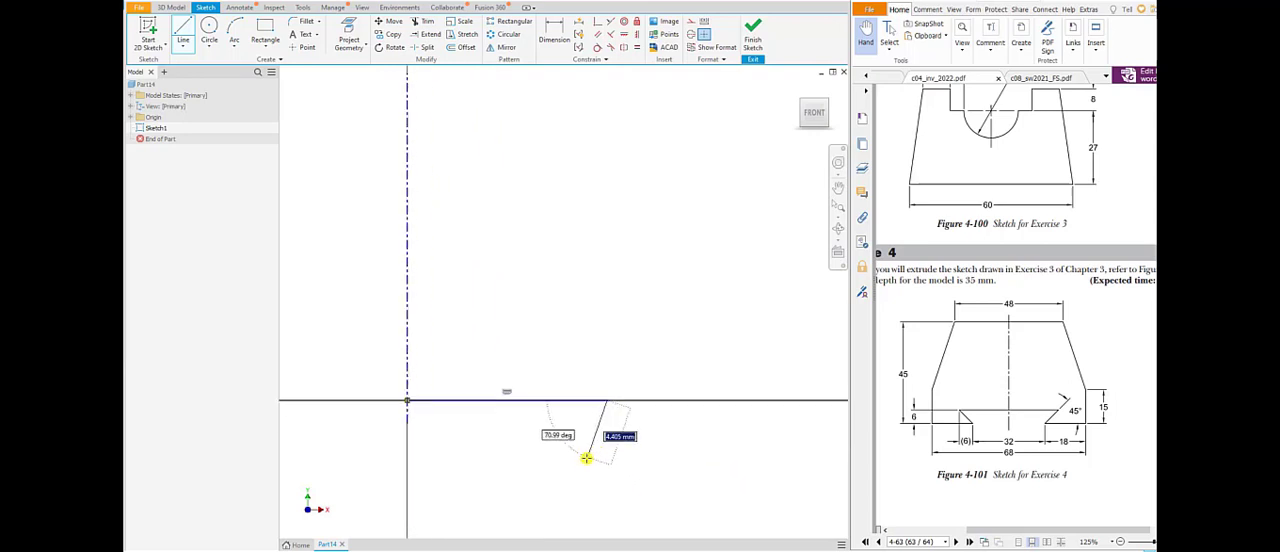
pyautogui.click(561, 446)
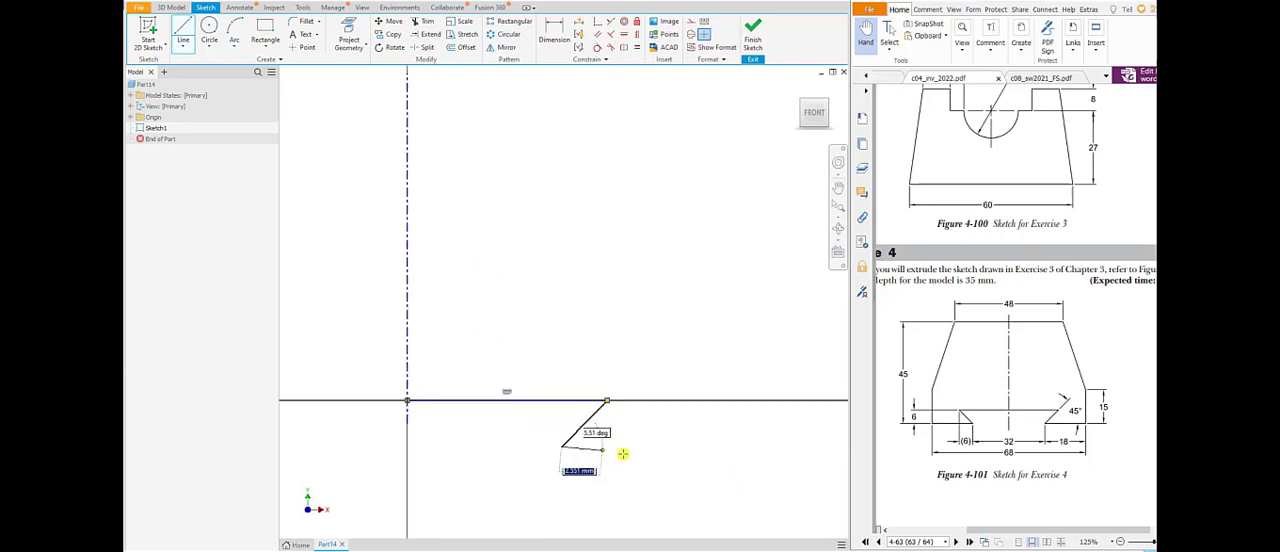
pyautogui.click(780, 447)
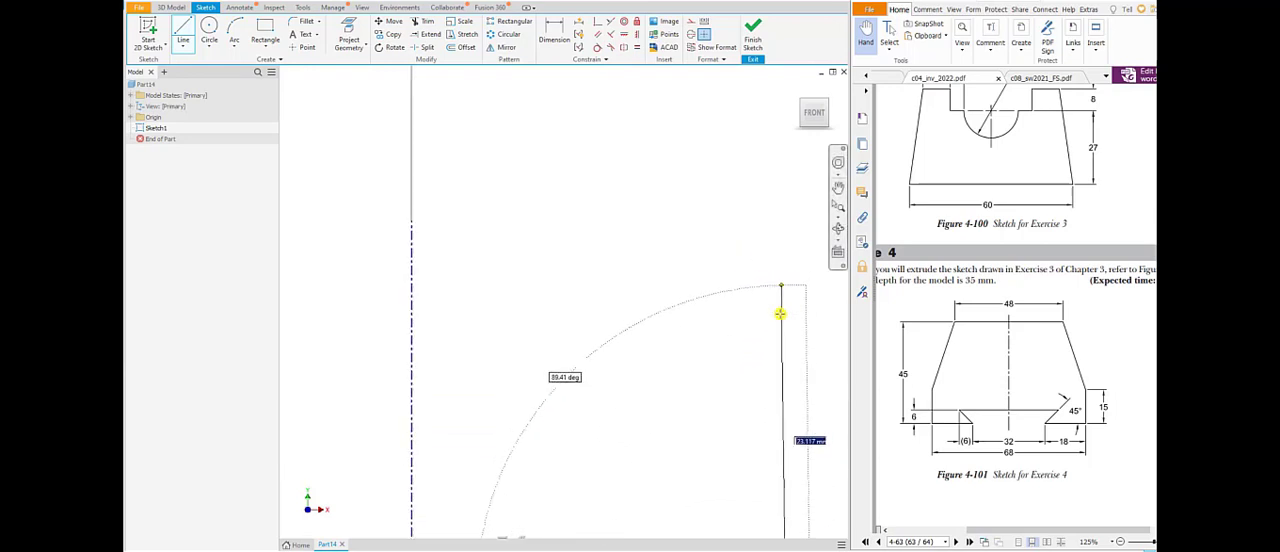
# Continue the profile with a vertical side about 15 mm high, an inward slope about 19 mm long, and a horizontal top edge ending on the centerline.
pyautogui.moveTo(794, 428); pyautogui.dragTo(746, 283, button='middle')
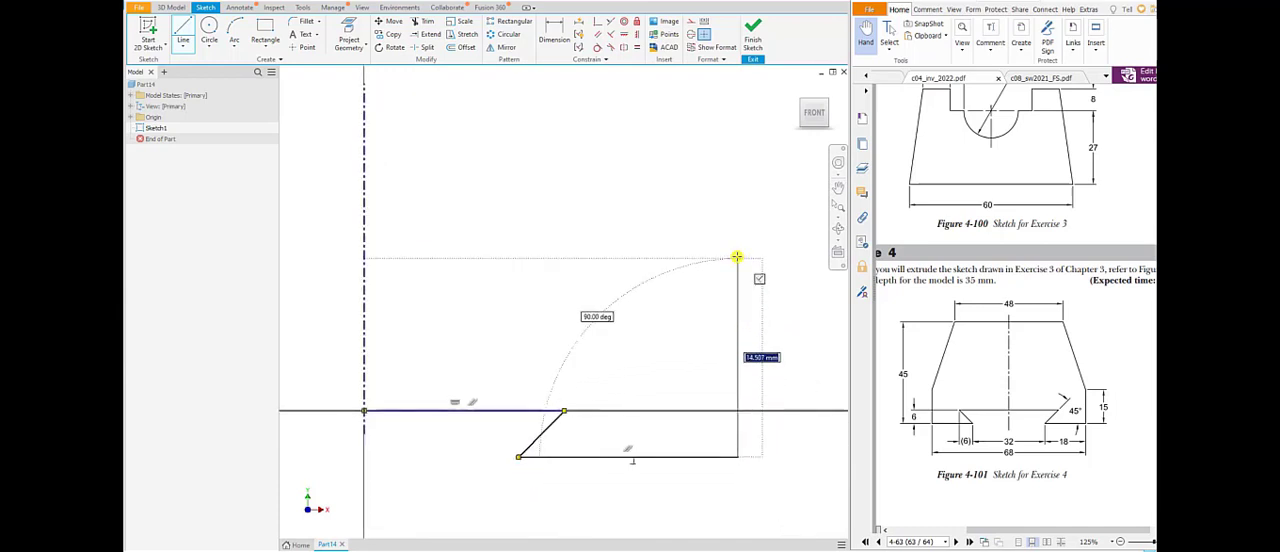
pyautogui.click(739, 258)
pyautogui.moveTo(739, 267); pyautogui.dragTo(765, 405, button='middle')
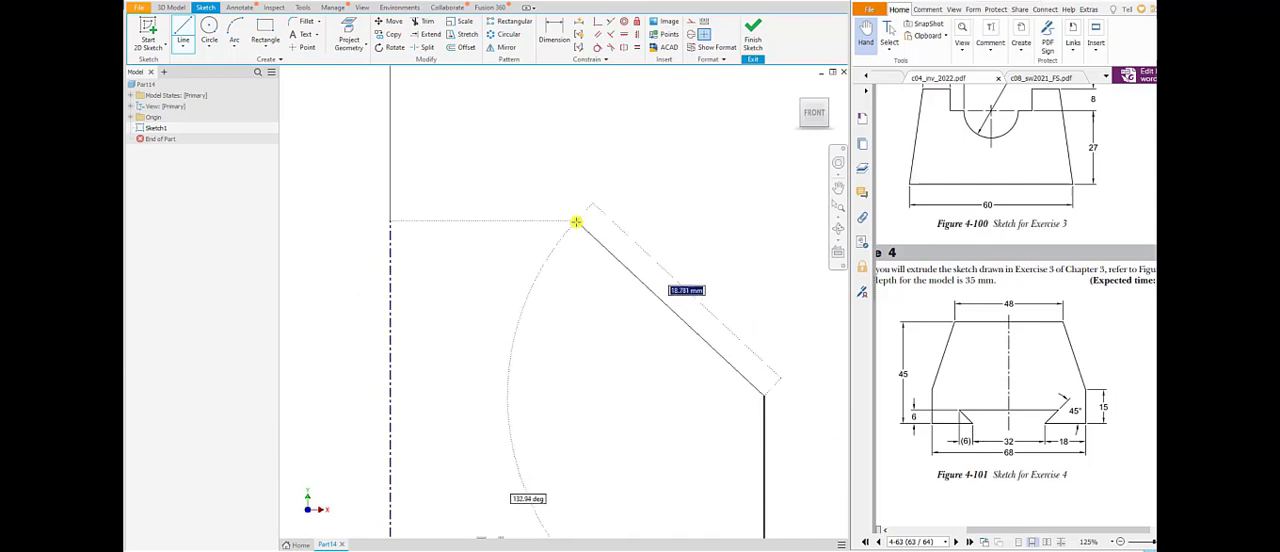
pyautogui.click(576, 219)
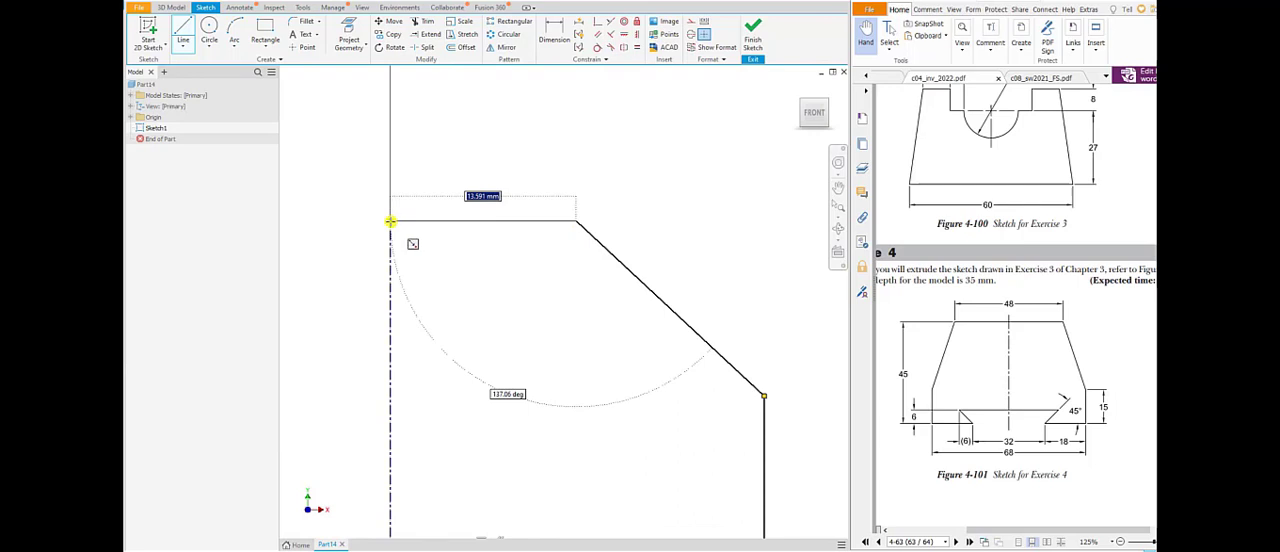
pyautogui.click(391, 219)
pyautogui.rightClick(466, 157)
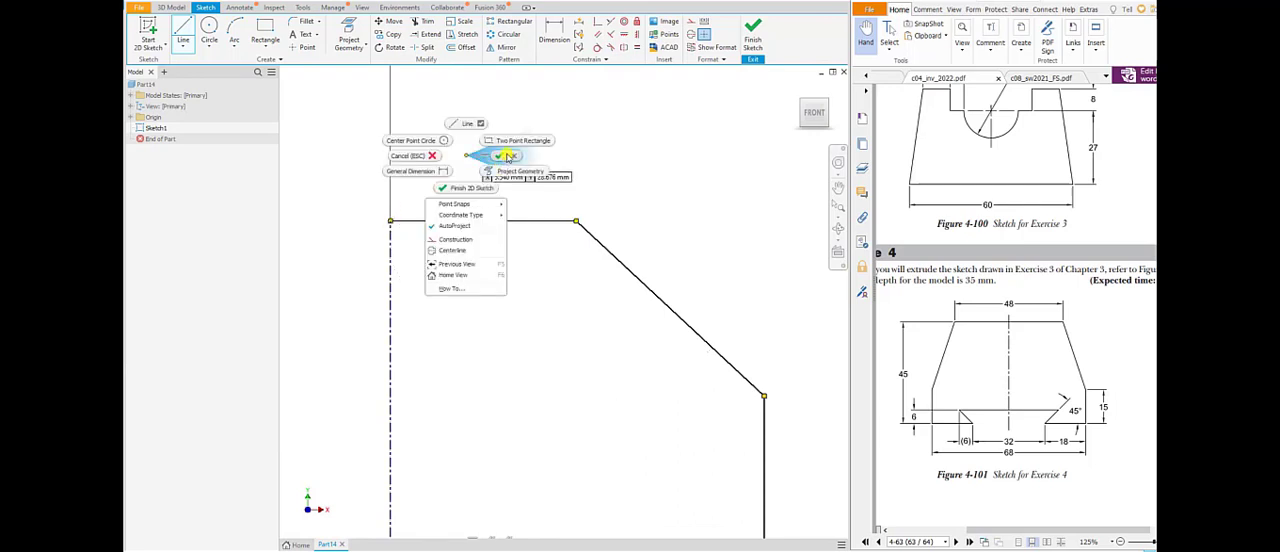
pyautogui.click(508, 157)
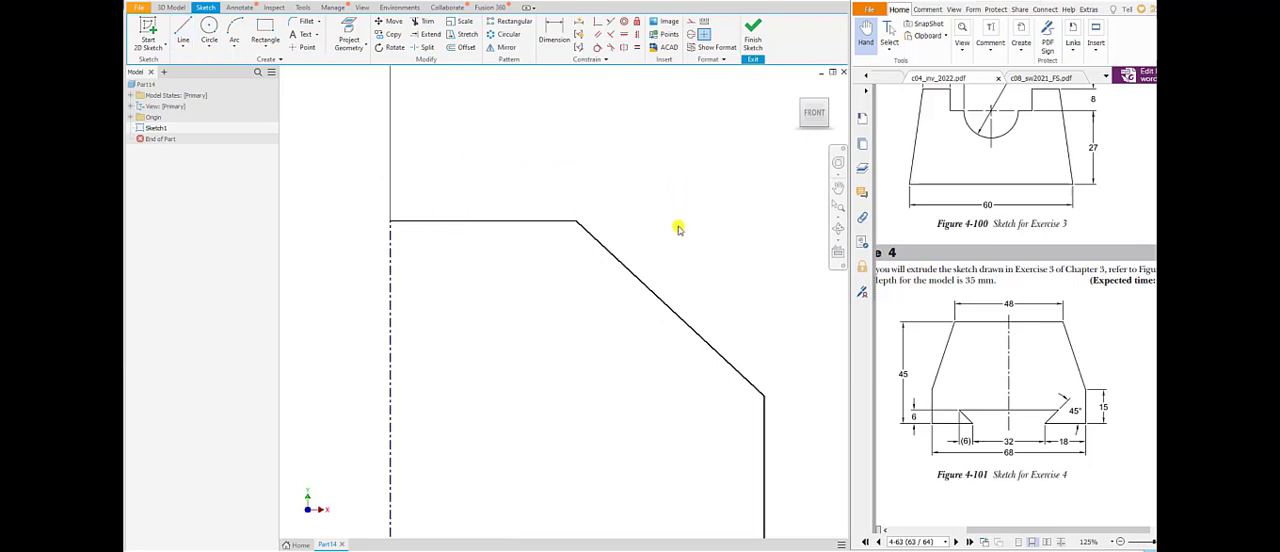
# Dimension the horizontal distance from the centerline to the bottom edge's inner corner as 16 mm.
pyautogui.scroll(-3, 678, 228)
pyautogui.scroll(2, 690, 276)
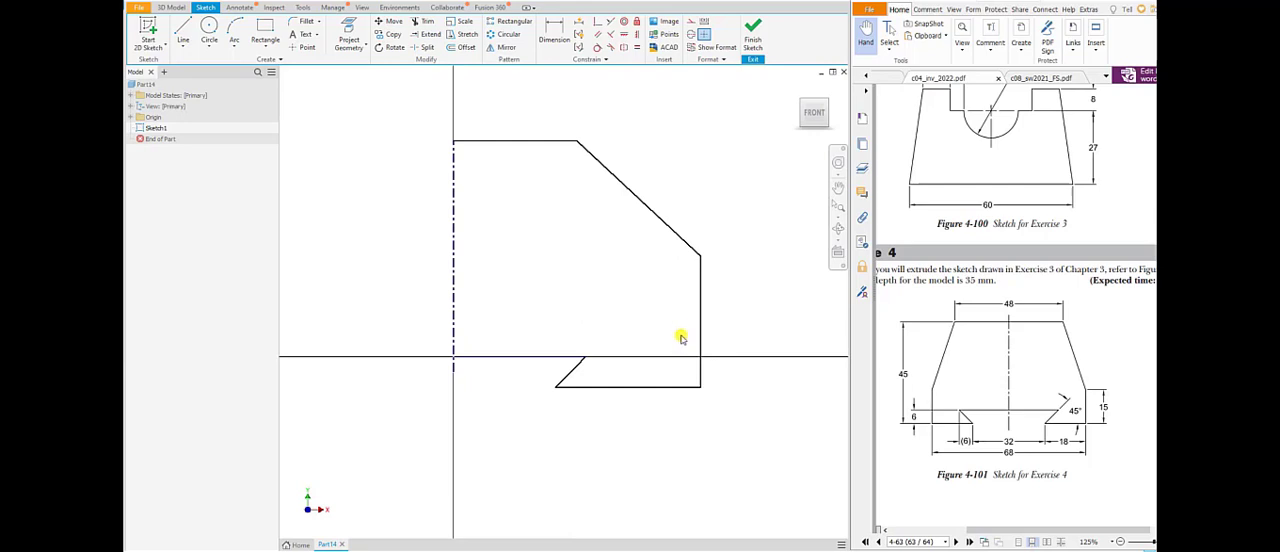
pyautogui.click(557, 28)
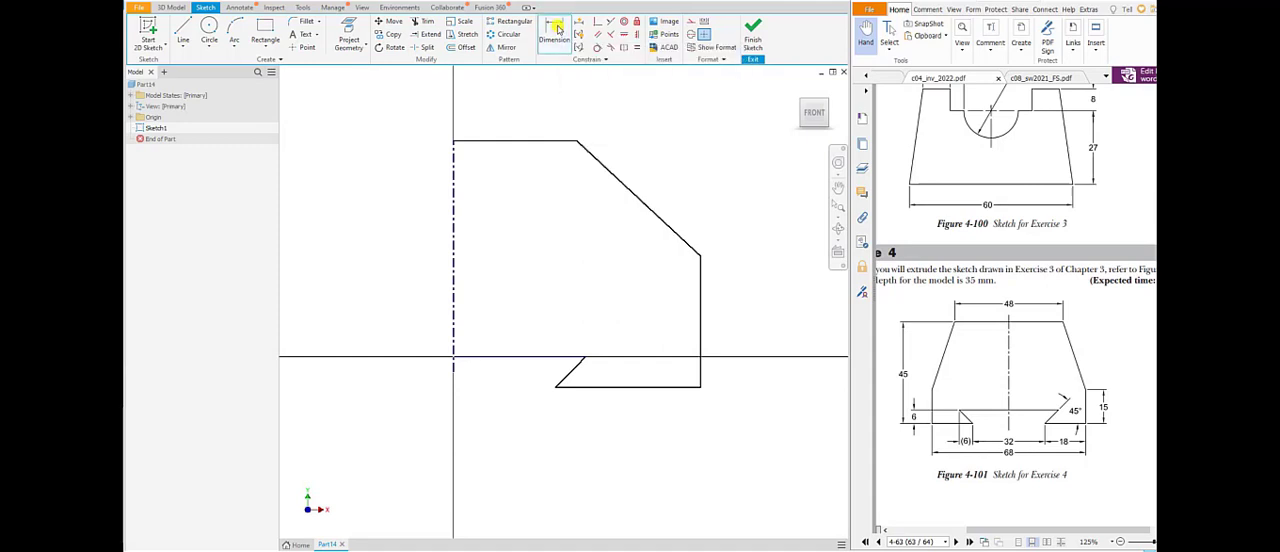
pyautogui.click(453, 360)
pyautogui.click(559, 384)
pyautogui.click(519, 427)
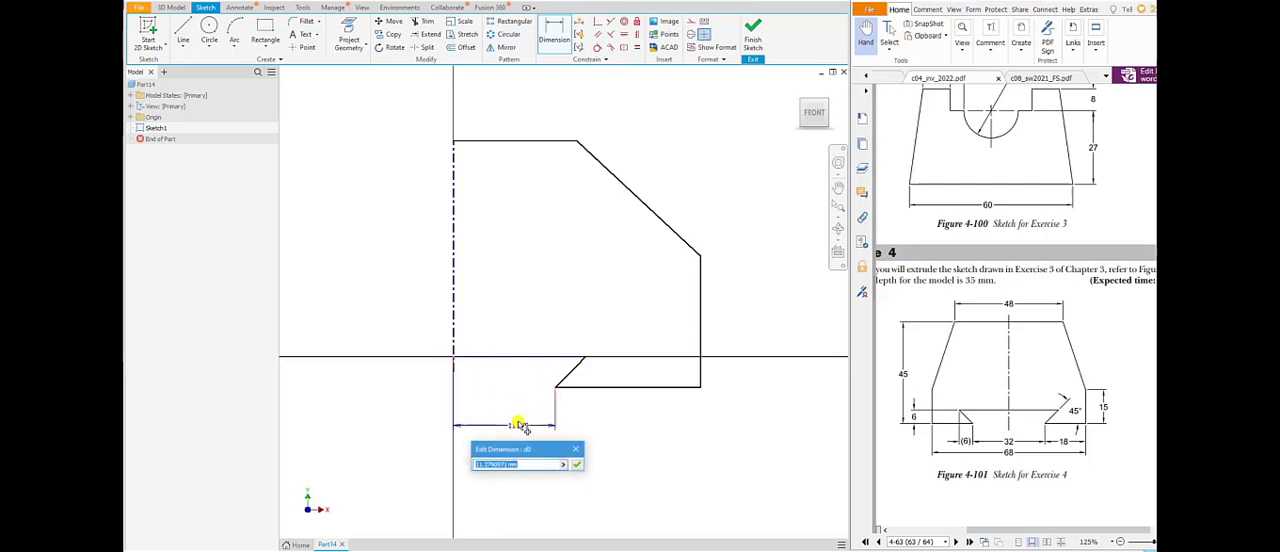
pyautogui.write('16')
pyautogui.press('Return')
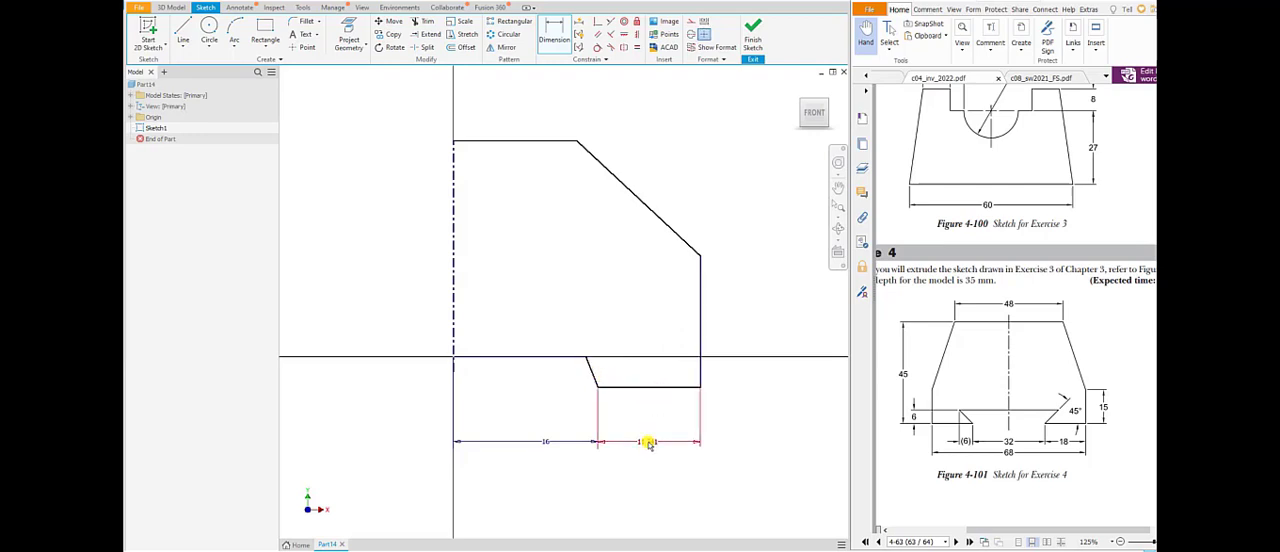
# Dimension the length of the profile's bottom edge as 18 mm.
pyautogui.click(649, 441)
pyautogui.write('1')
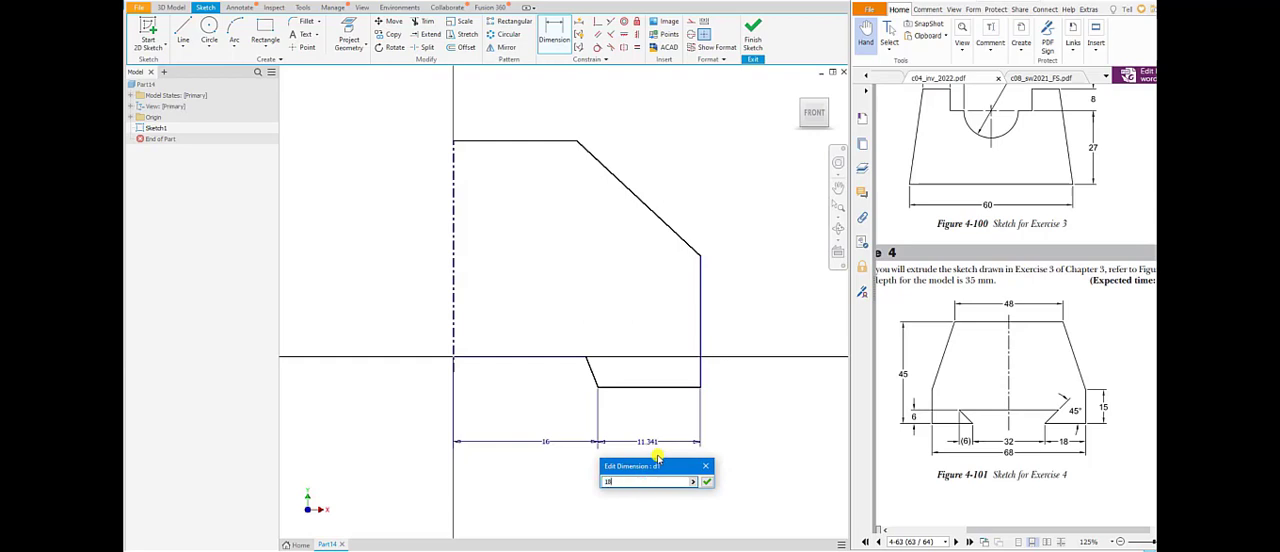
pyautogui.write('8')
pyautogui.press('Return')
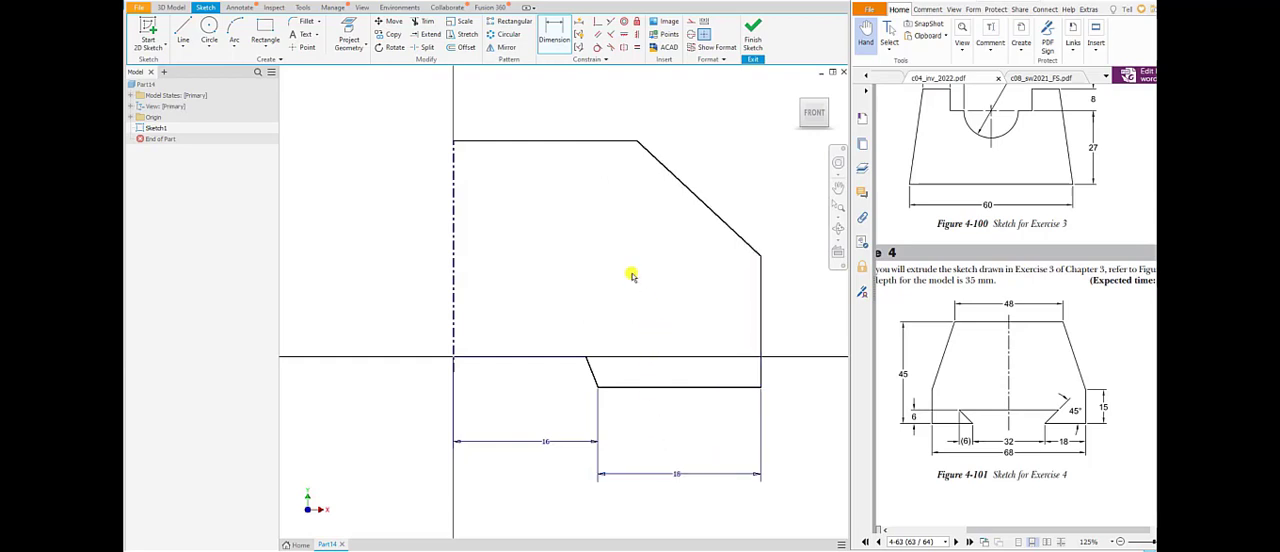
pyautogui.rightClick(630, 274)
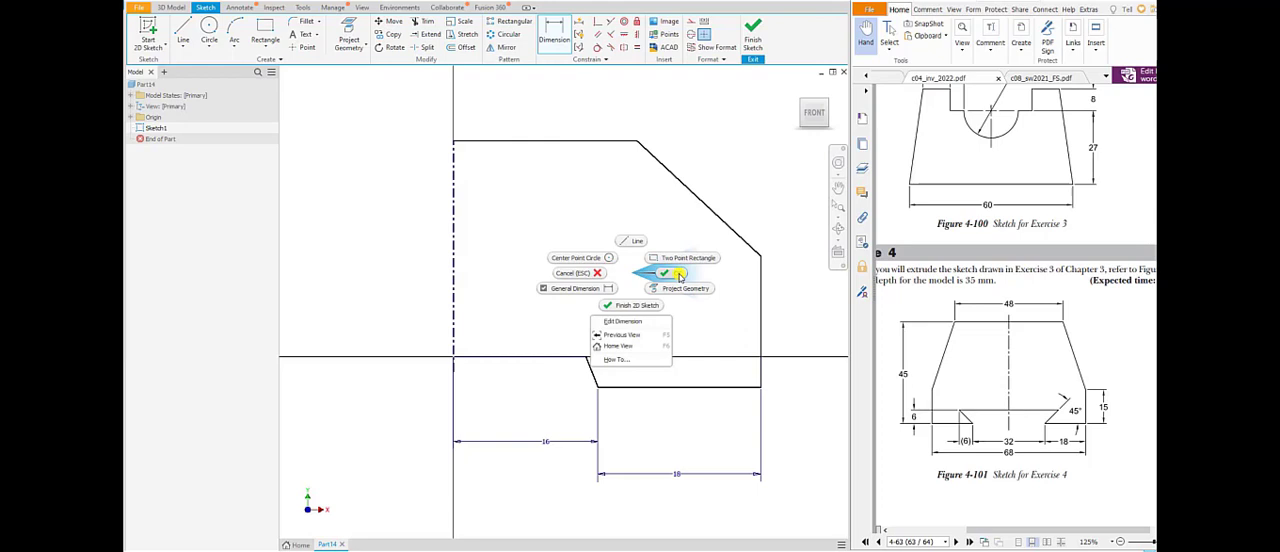
pyautogui.click(678, 274)
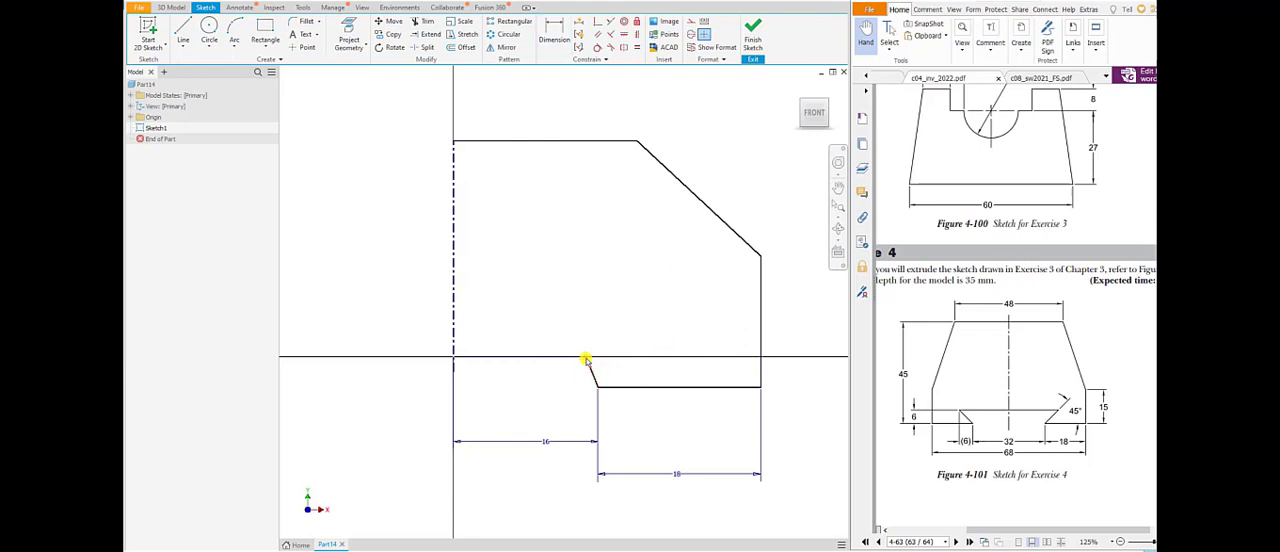
# Reposition the slanted dovetail line's upper end so it leans outward, and dimension its angle to the bottom edge as 45 degrees.
pyautogui.moveTo(587, 357); pyautogui.dragTo(622, 357)
pyautogui.click(562, 41)
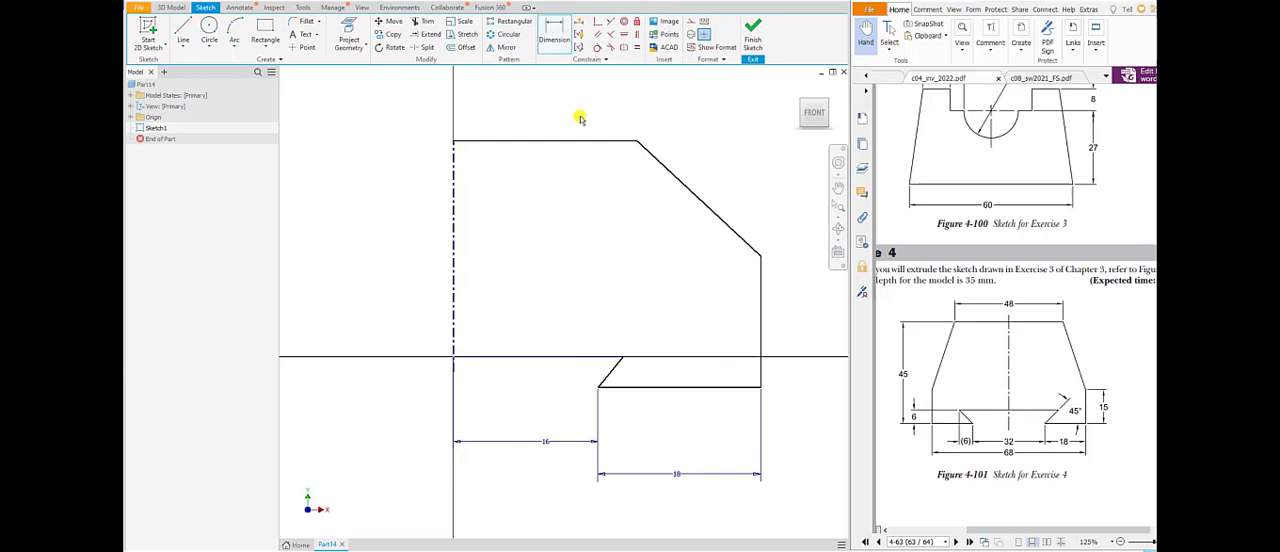
pyautogui.click(624, 391)
pyautogui.click(642, 376)
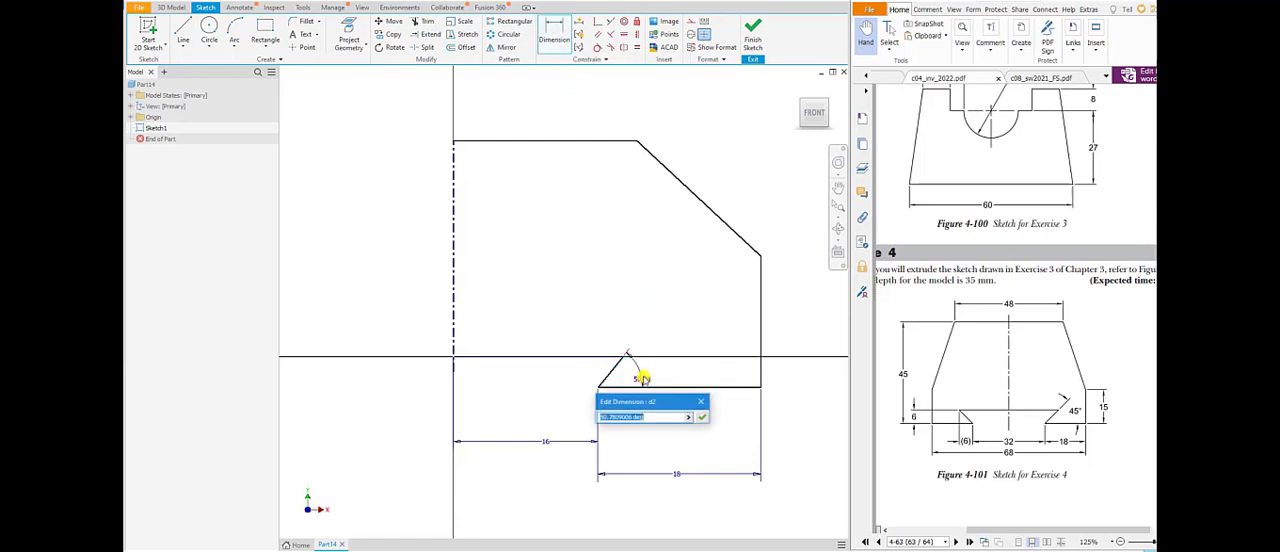
pyautogui.write('45')
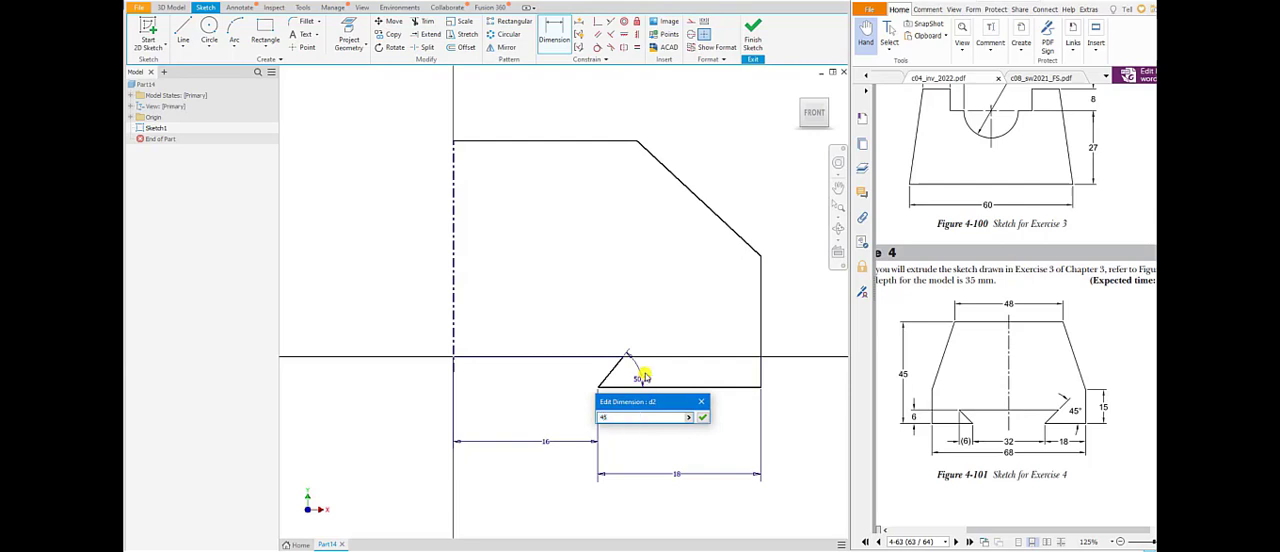
pyautogui.press('Return')
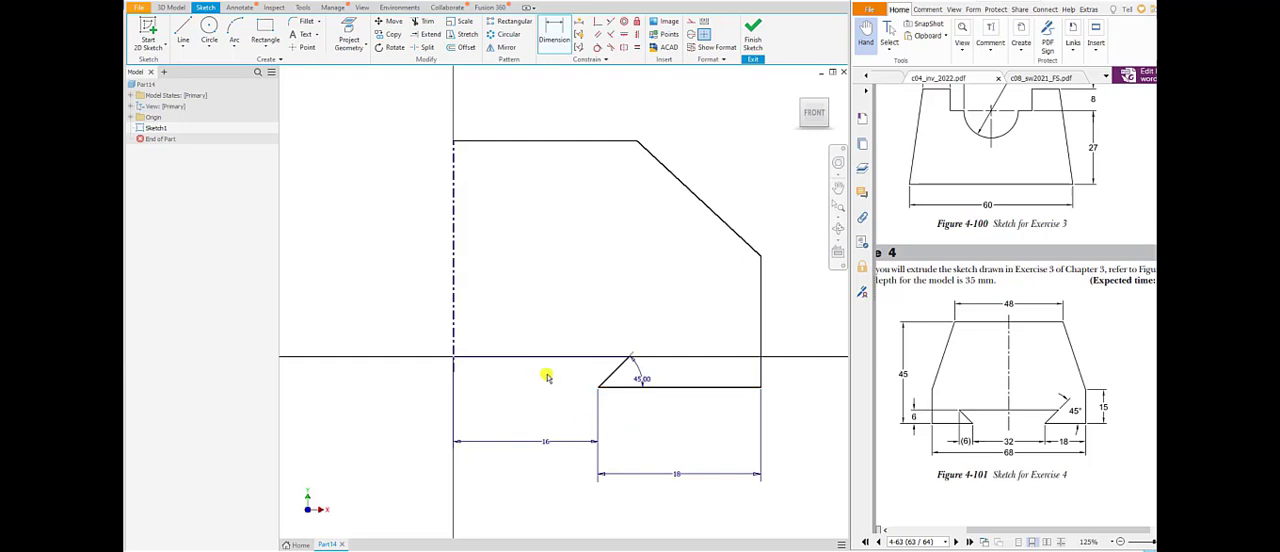
# Dimension the horizontal distance between the ends of the slanted dovetail line as 6 mm.
pyautogui.click(627, 358)
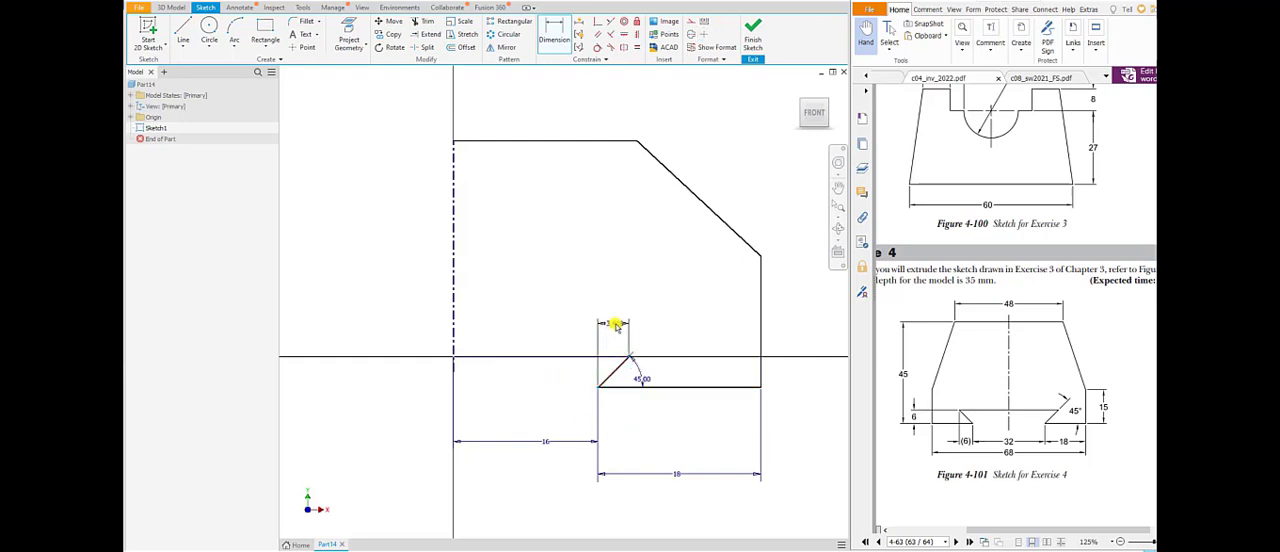
pyautogui.click(614, 323)
pyautogui.write('6')
pyautogui.press('Return')
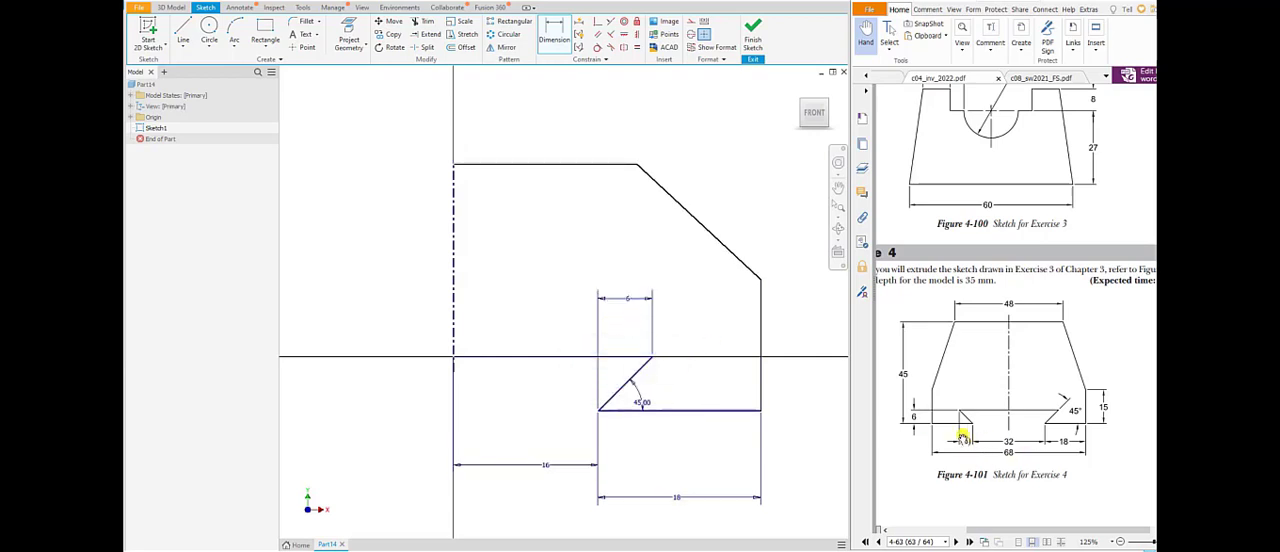
# Dimension the height of the profile's outer vertical side as 15 mm.
pyautogui.click(759, 304)
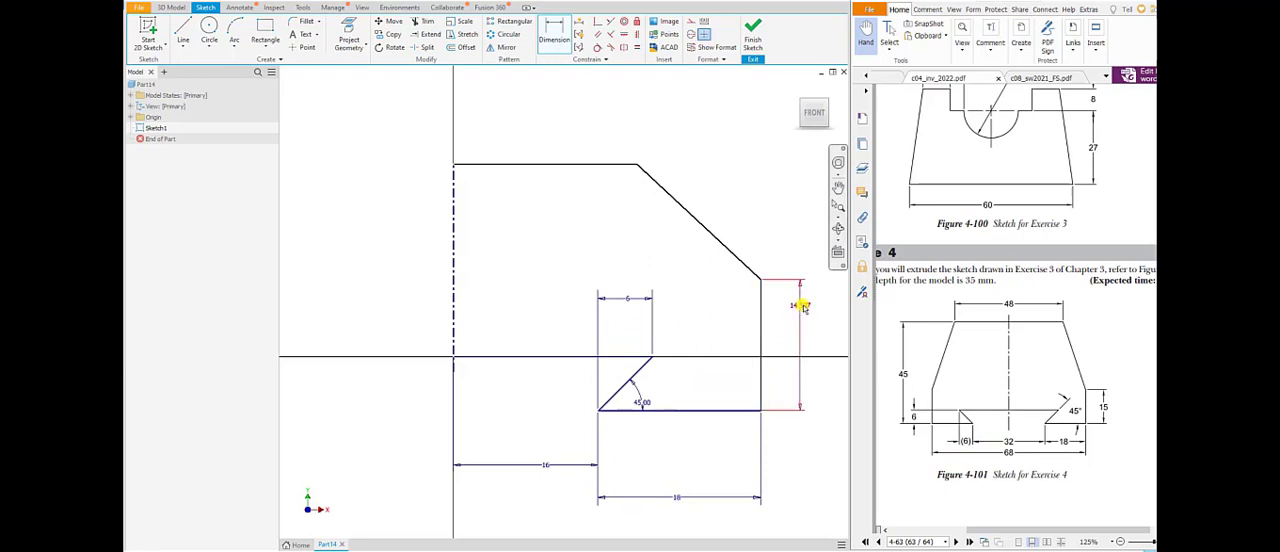
pyautogui.click(801, 303)
pyautogui.write('15')
pyautogui.press('Return')
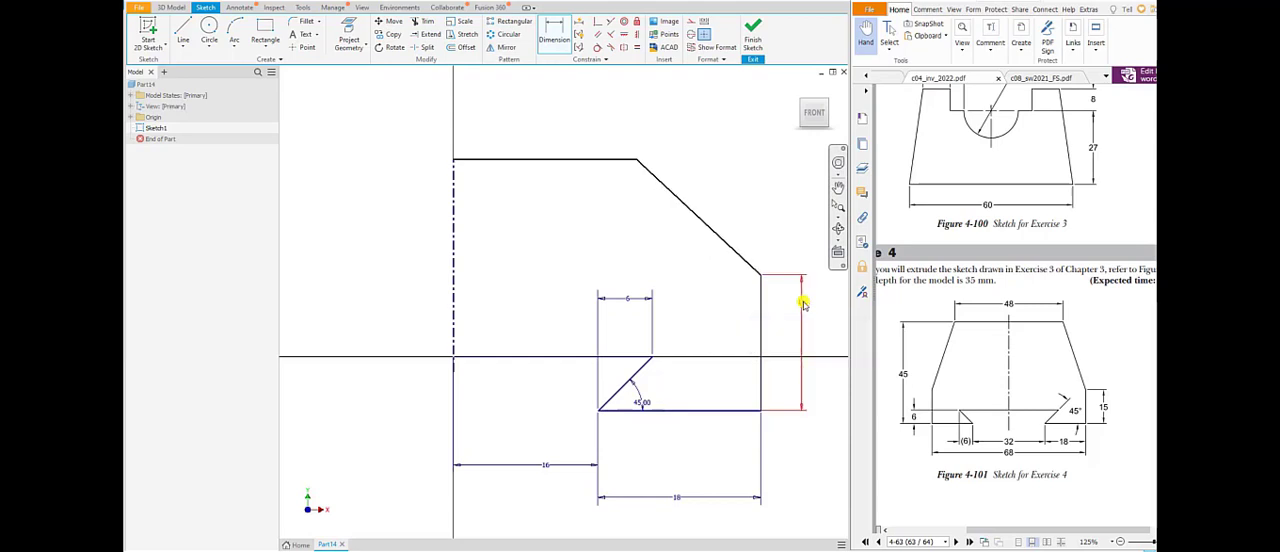
# Dimension the profile's top edge, from the centerline to its outer corner, as 24 mm.
pyautogui.click(483, 157)
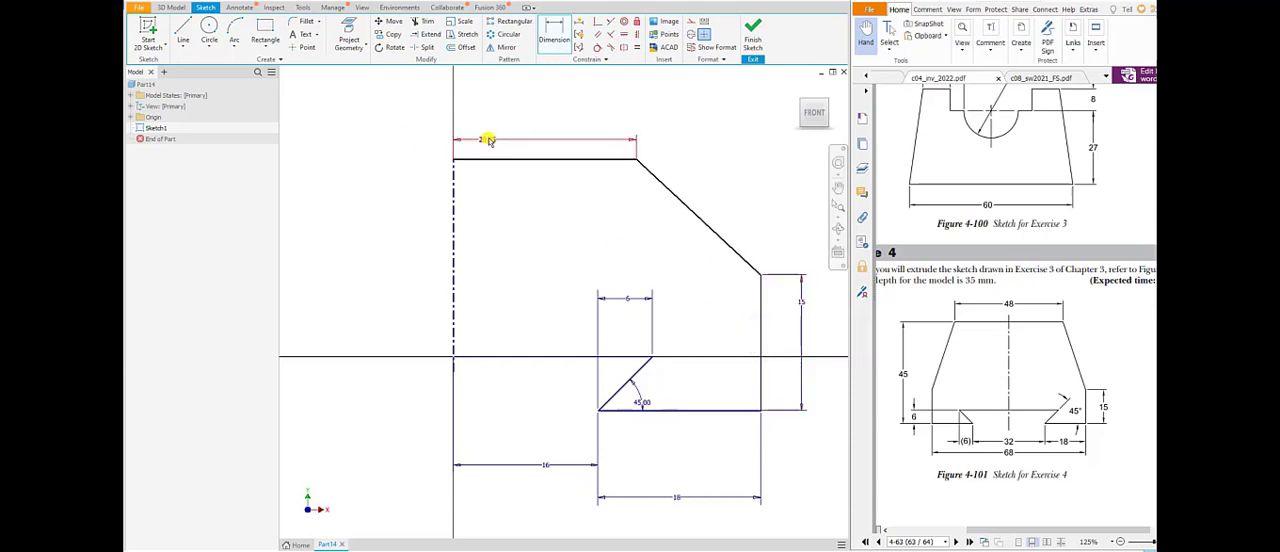
pyautogui.click(485, 141)
pyautogui.write('24')
pyautogui.press('Return')
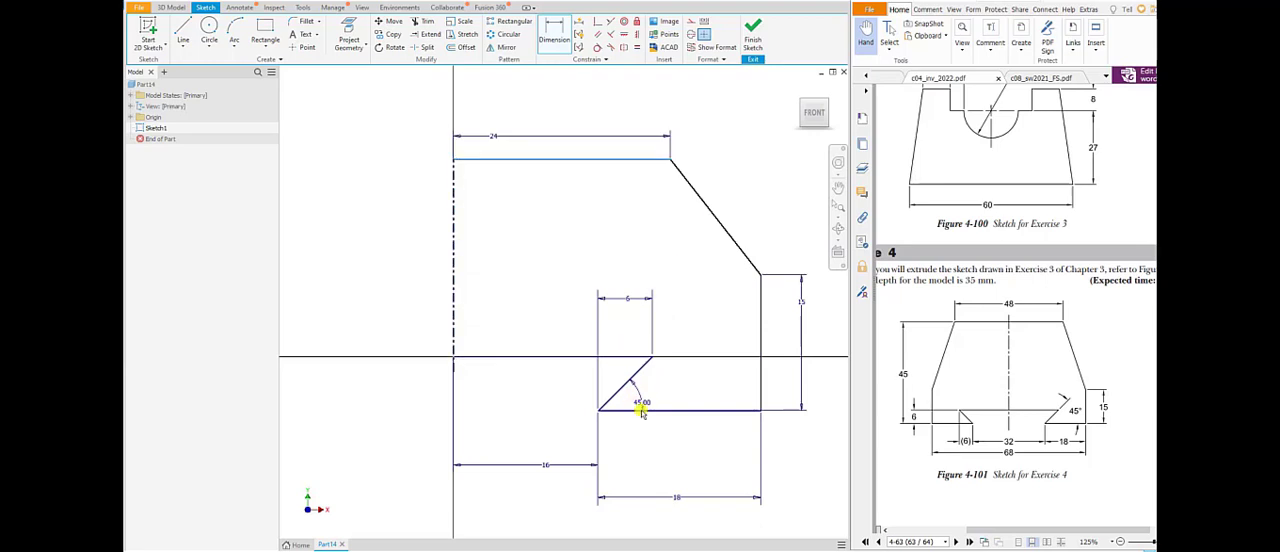
# Dimension the overall profile height, from the bottom edge to the top edge, as 45 mm.
pyautogui.click(829, 298)
pyautogui.write('45')
pyautogui.press('Return')
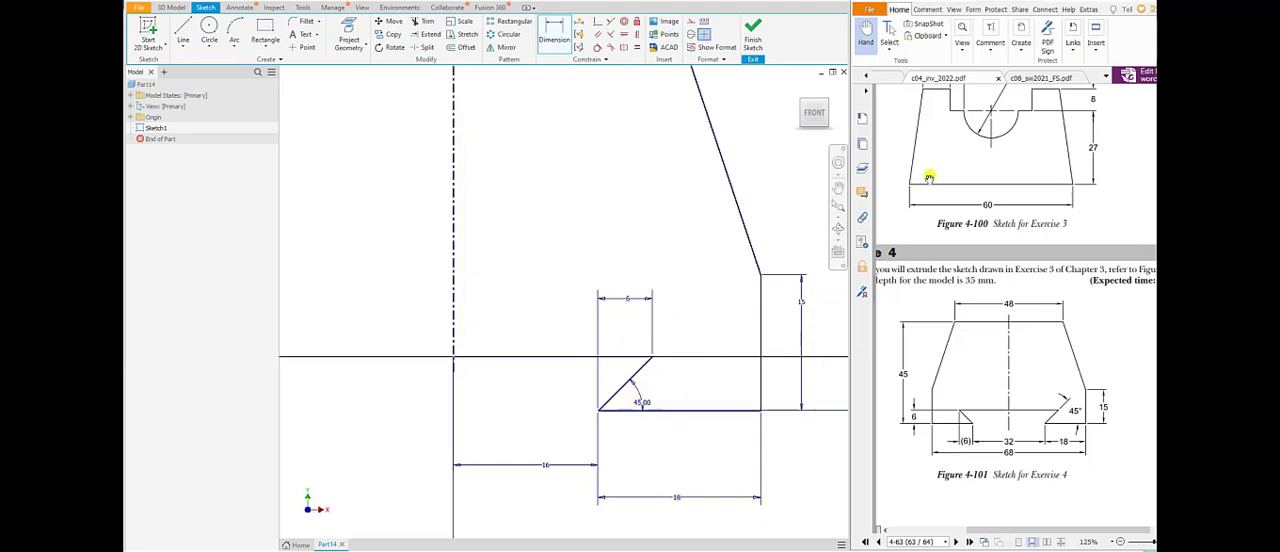
# Mirror all six solid lines of the half profile about the vertical centerline to complete the symmetric dovetail outline.
pyautogui.scroll(1, 929, 175)
pyautogui.scroll(5, 721, 353)
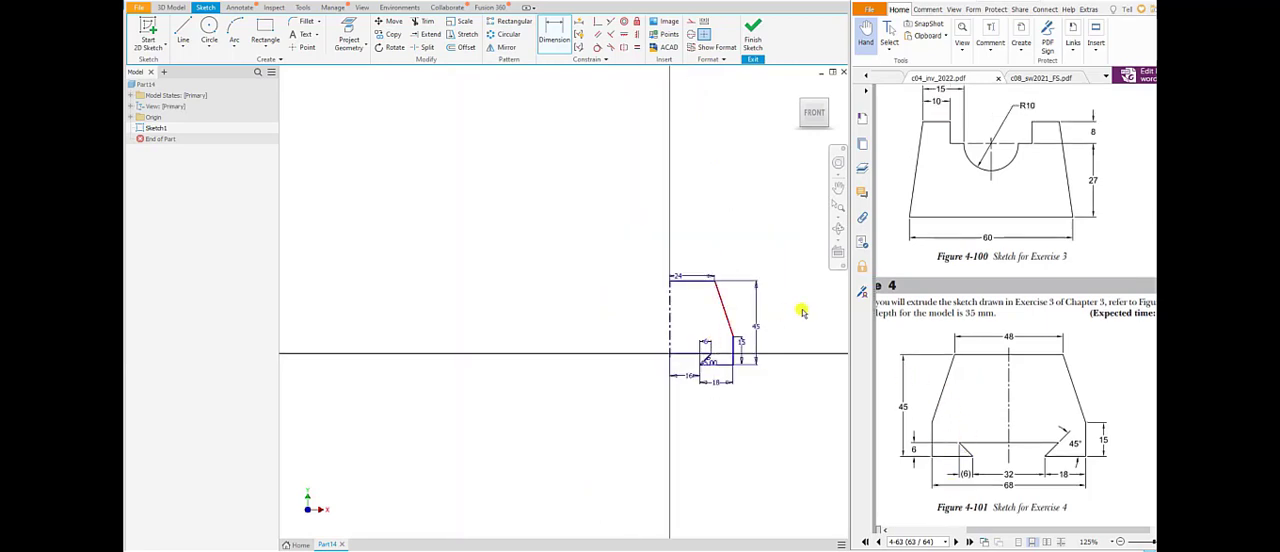
pyautogui.moveTo(803, 311); pyautogui.dragTo(714, 311, button='middle')
pyautogui.scroll(-4, 714, 311)
pyautogui.moveTo(617, 333); pyautogui.dragTo(815, 260, button='middle')
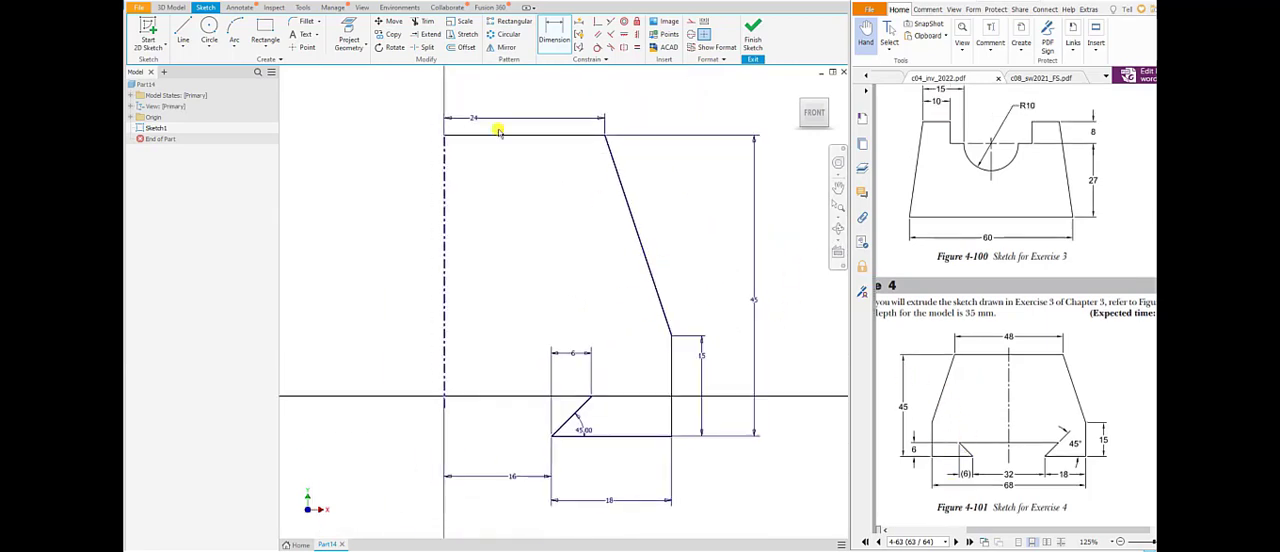
pyautogui.moveTo(726, 462); pyautogui.dragTo(737, 443, button='middle')
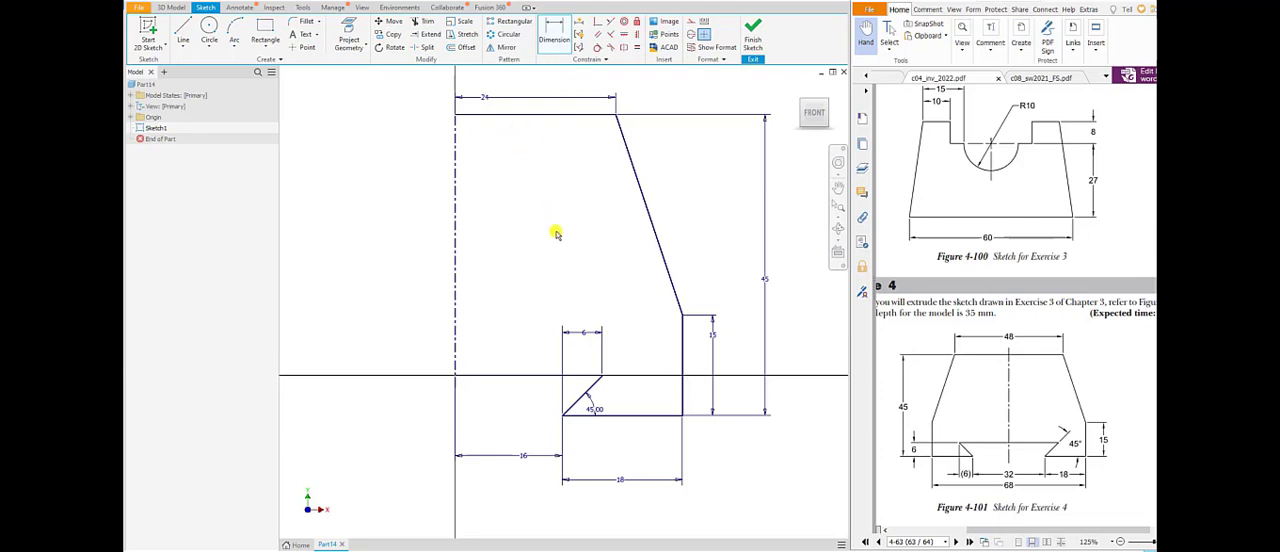
pyautogui.click(506, 48)
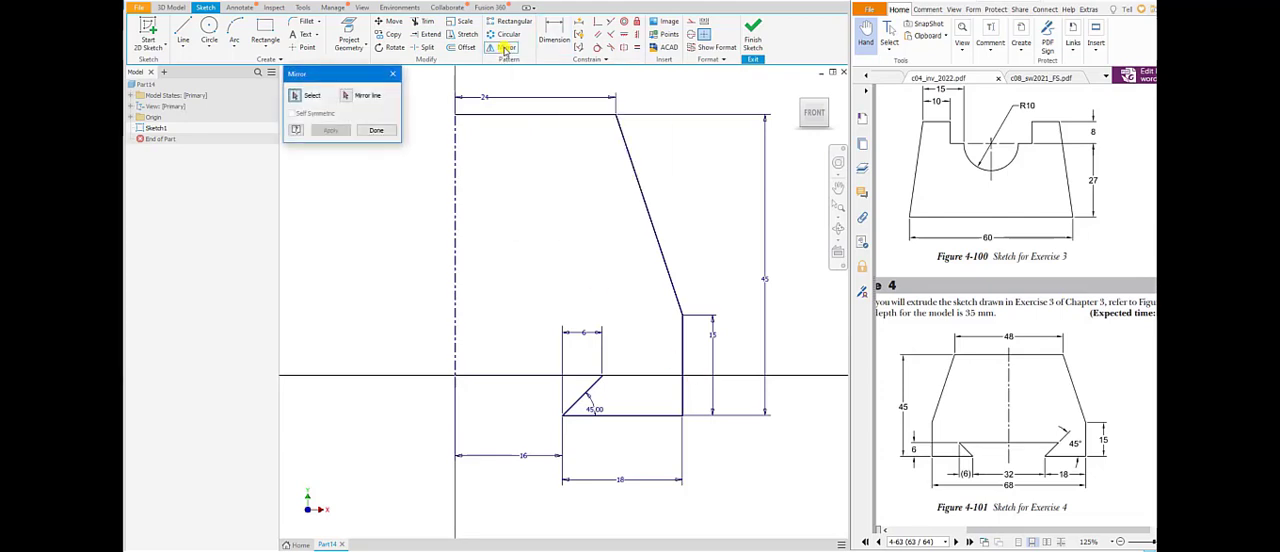
pyautogui.moveTo(684, 262); pyautogui.dragTo(711, 254, button='middle')
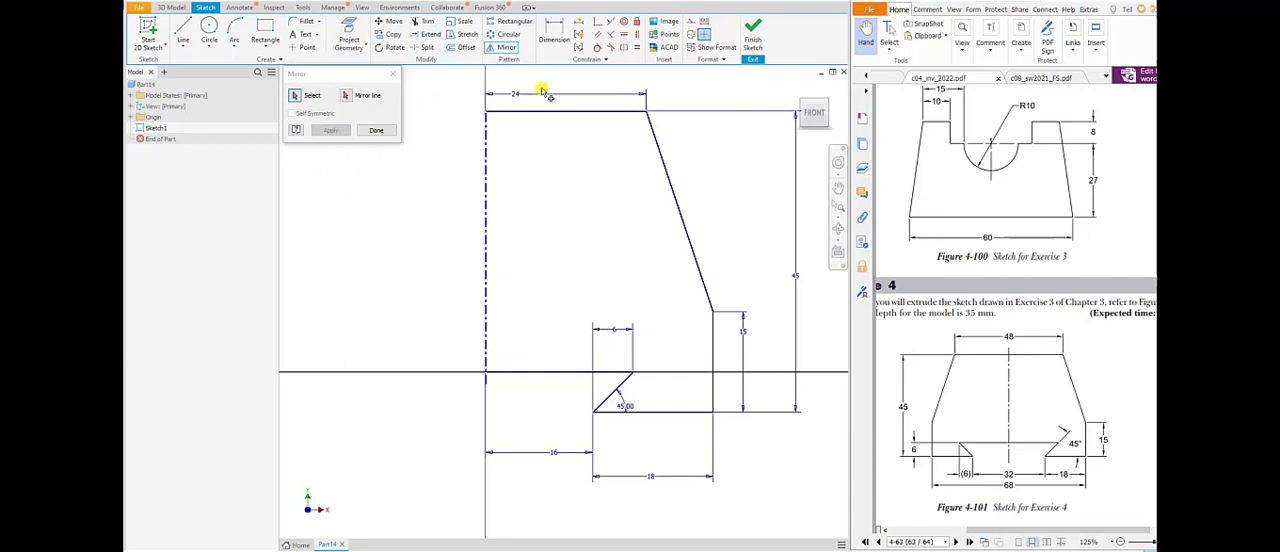
pyautogui.click(525, 113)
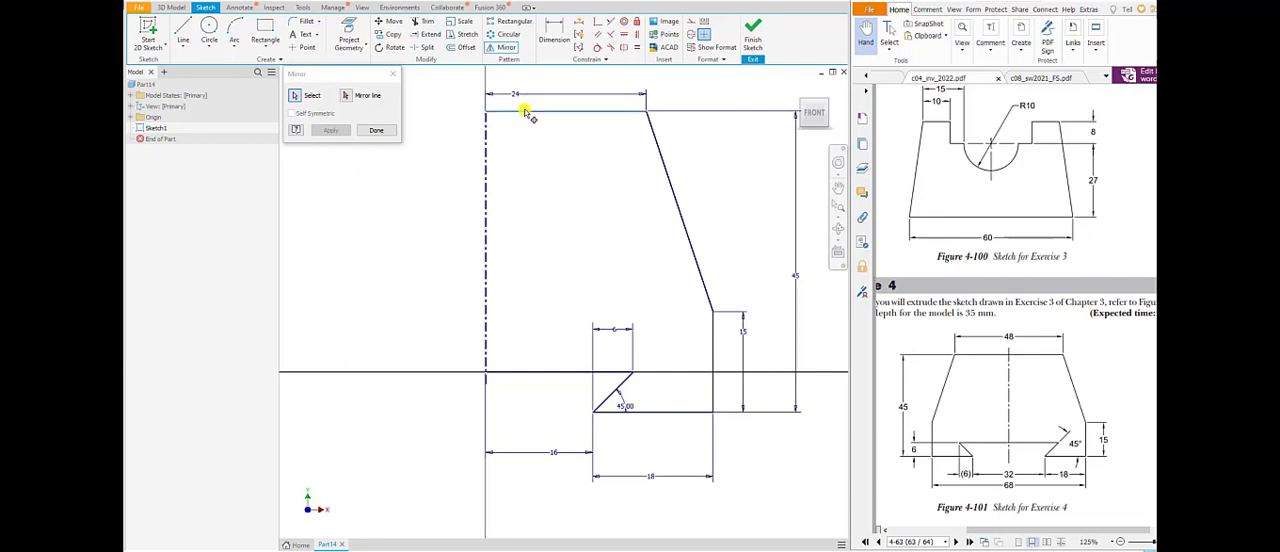
pyautogui.click(663, 157)
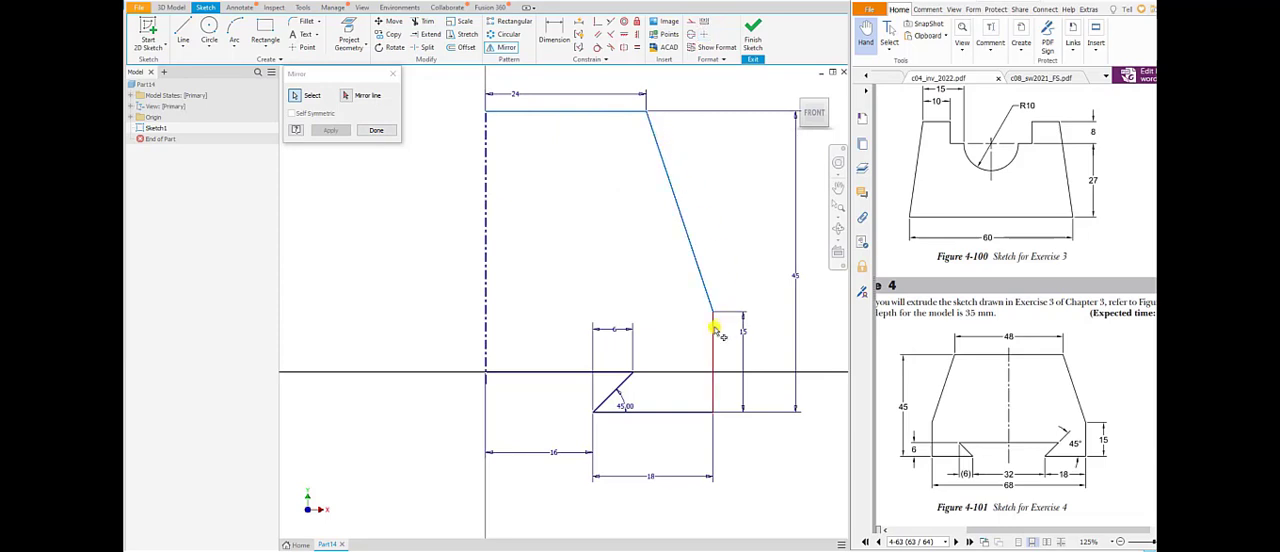
pyautogui.click(713, 327)
pyautogui.click(688, 412)
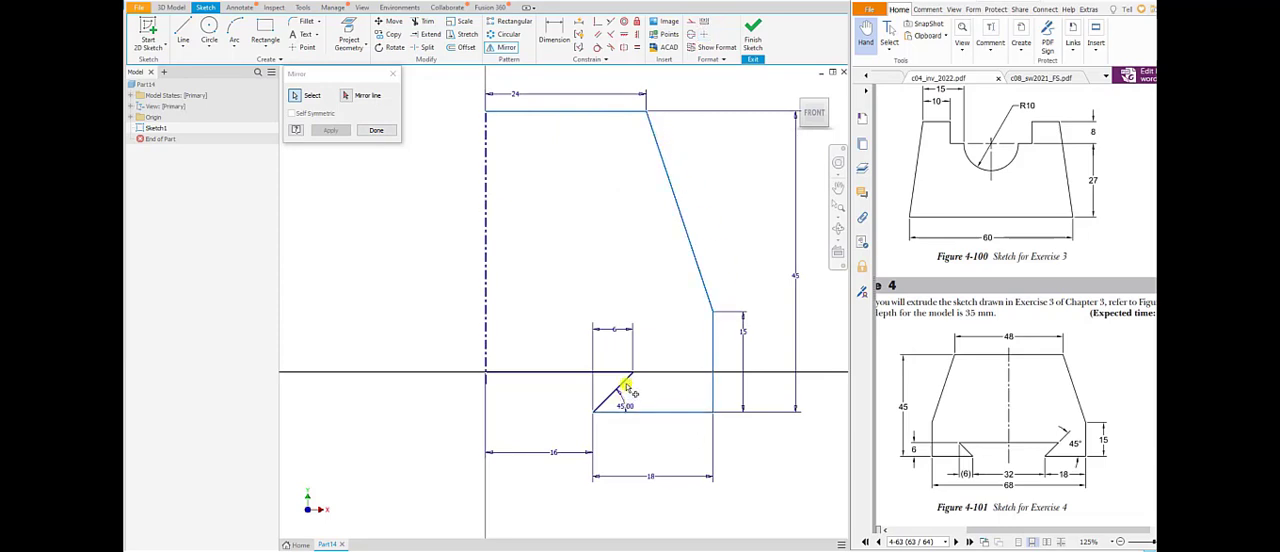
pyautogui.click(610, 393)
pyautogui.click(604, 373)
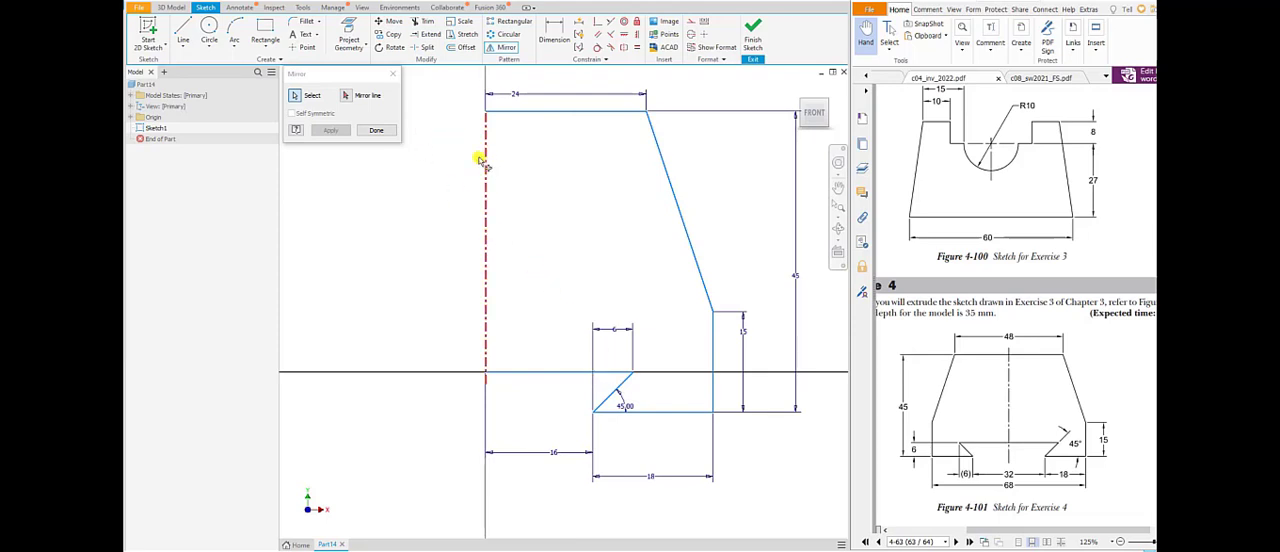
pyautogui.click(346, 95)
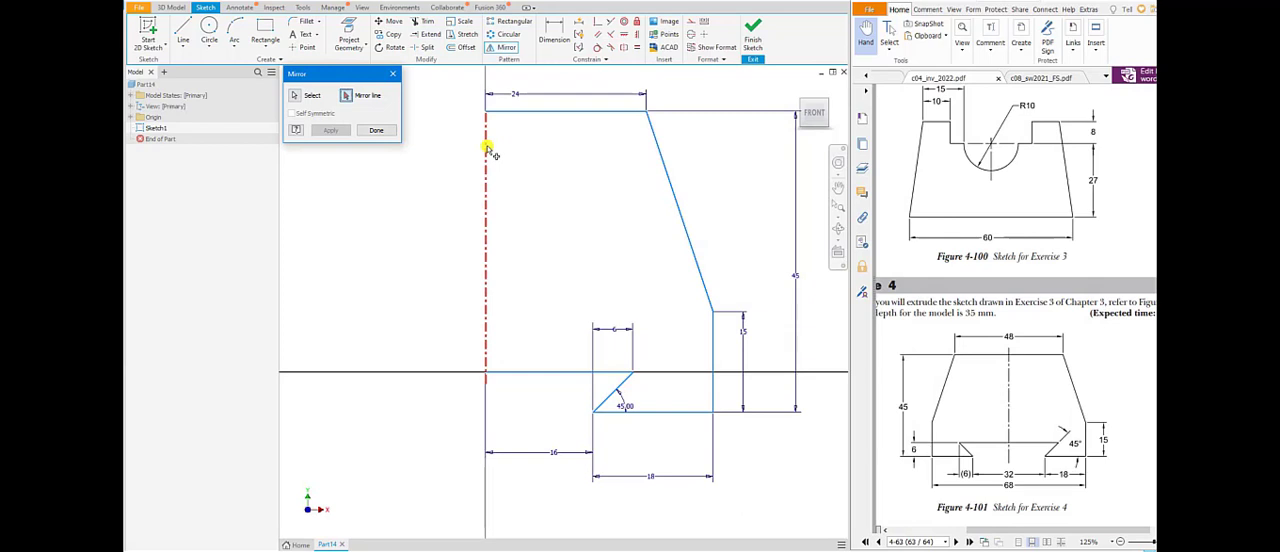
pyautogui.click(488, 150)
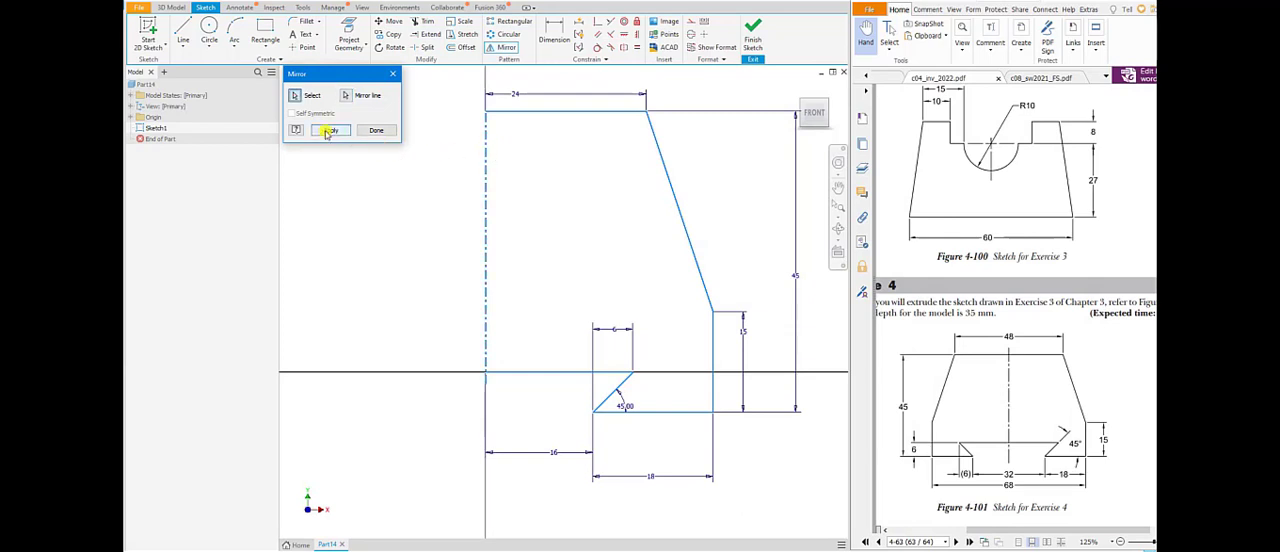
pyautogui.click(328, 133)
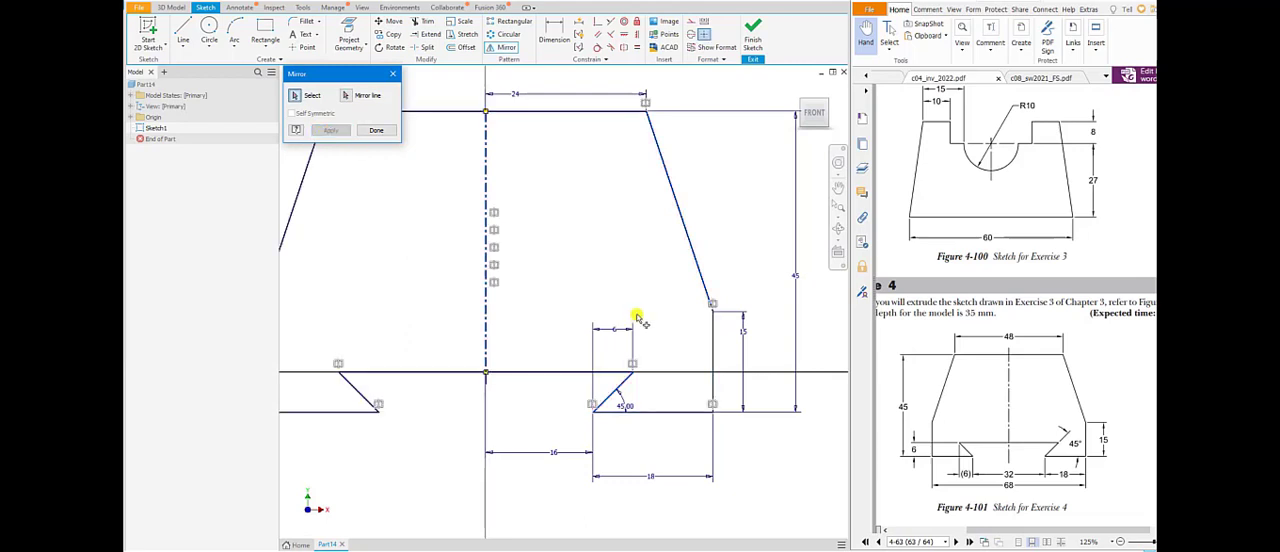
pyautogui.scroll(-2, 600, 320)
pyautogui.scroll(3, 618, 293)
pyautogui.scroll(-4, 617, 294)
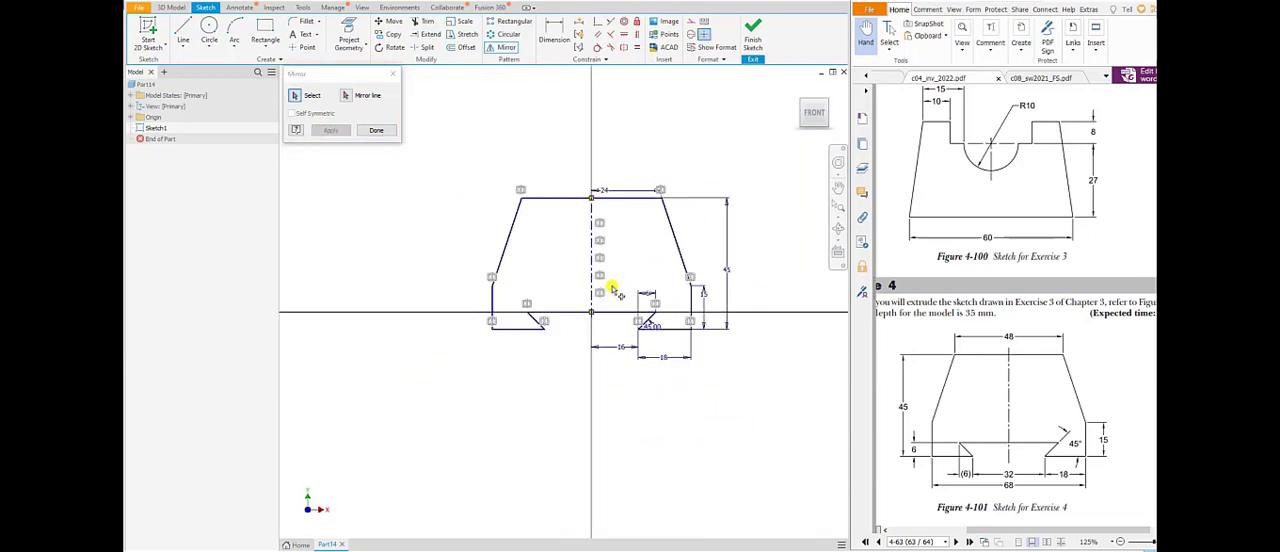
pyautogui.click(372, 132)
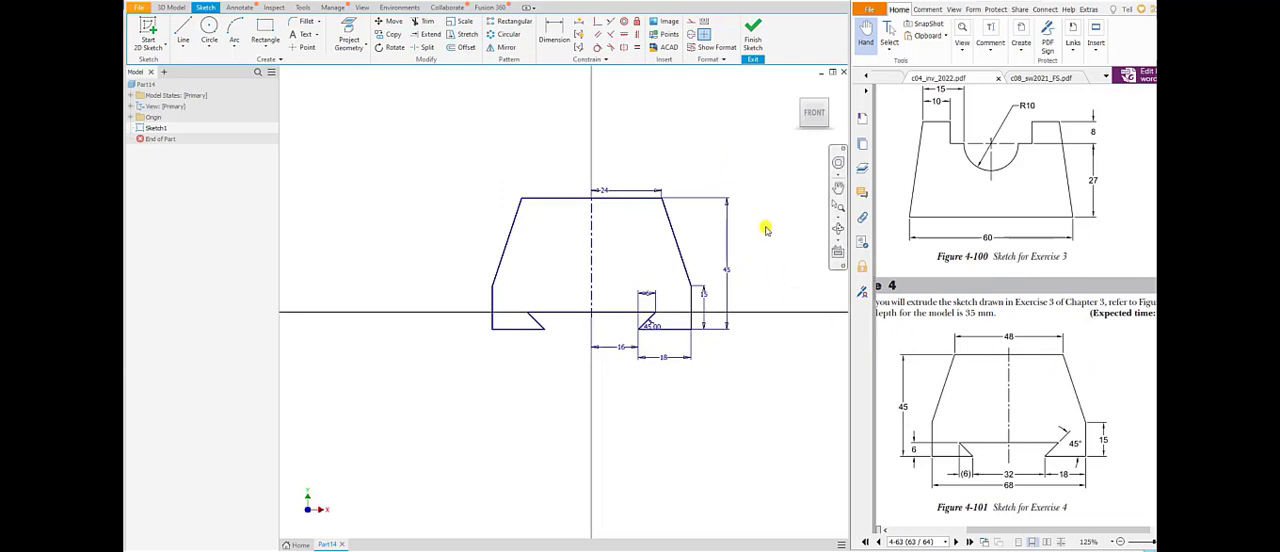
# Exit the sketch and save the part as Tutorial 5 in the Sketching Tutorials folder.
pyautogui.click(141, 8)
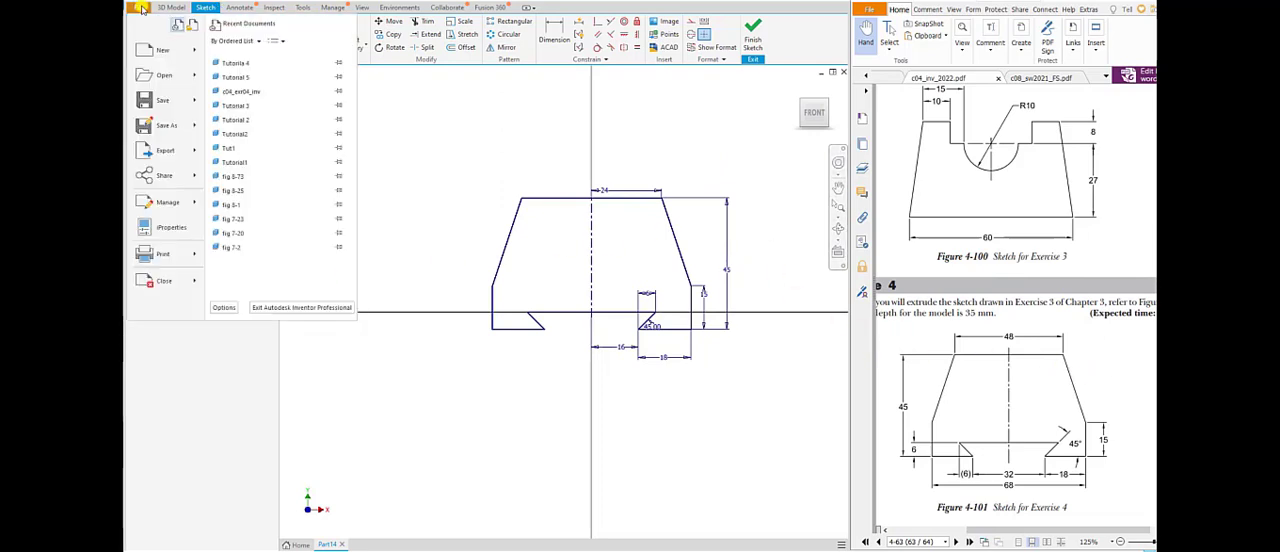
pyautogui.click(157, 101)
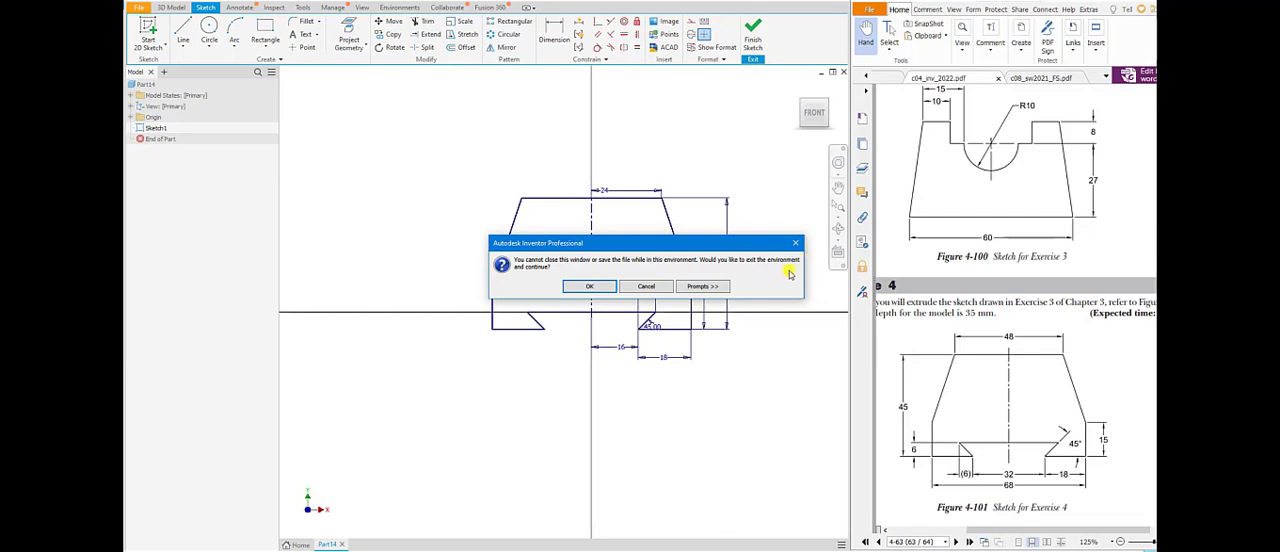
pyautogui.click(589, 287)
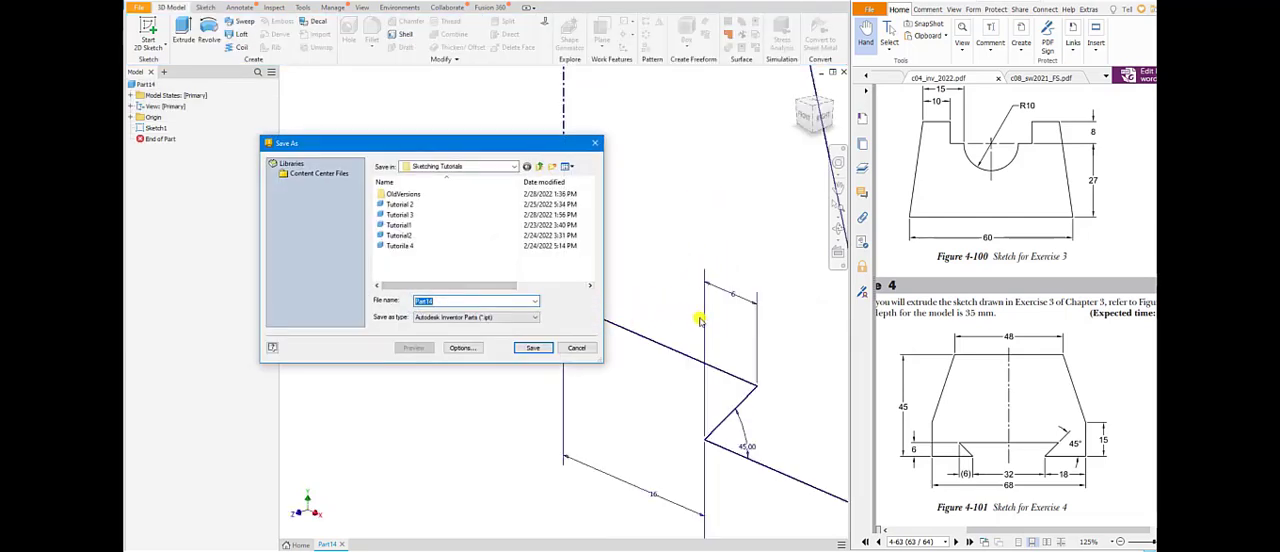
pyautogui.moveTo(476, 144); pyautogui.dragTo(502, 105)
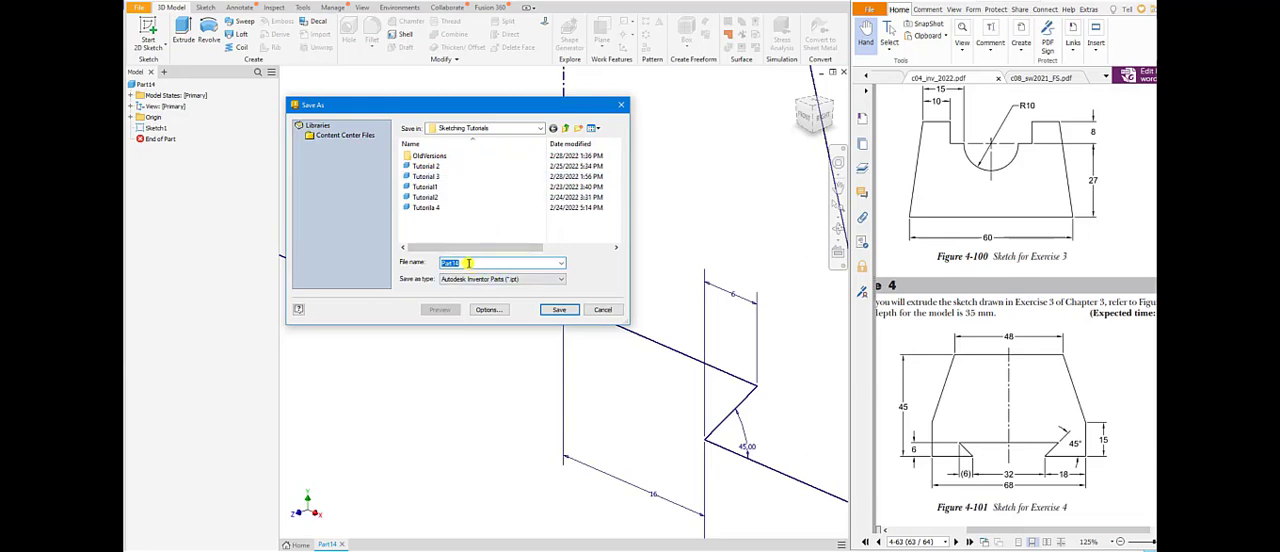
pyautogui.write('Tu')
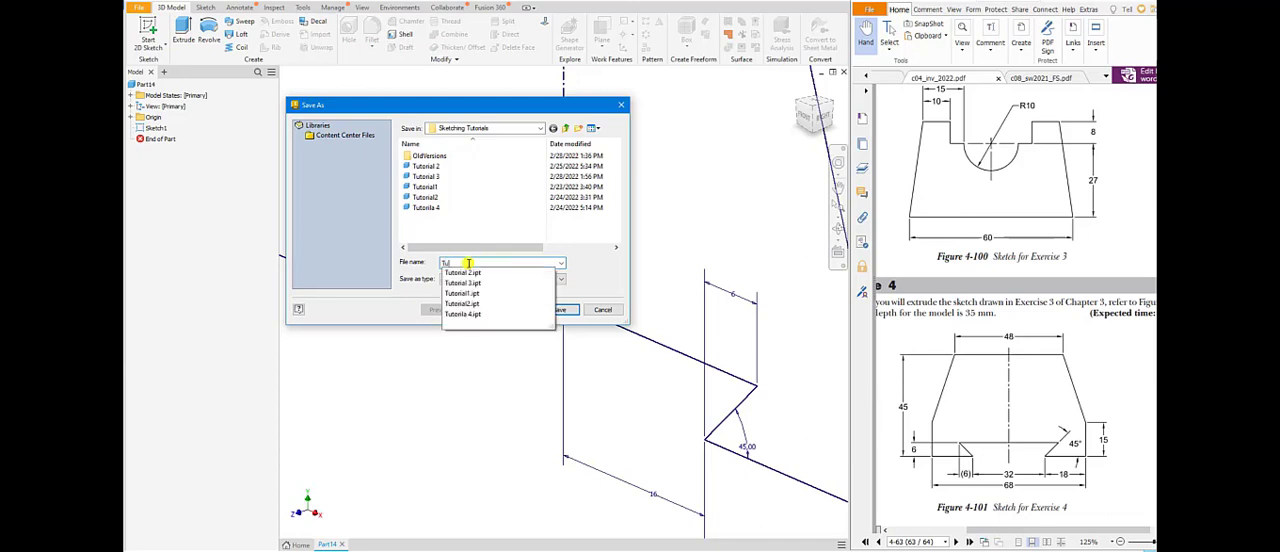
pyautogui.write('torial 4')
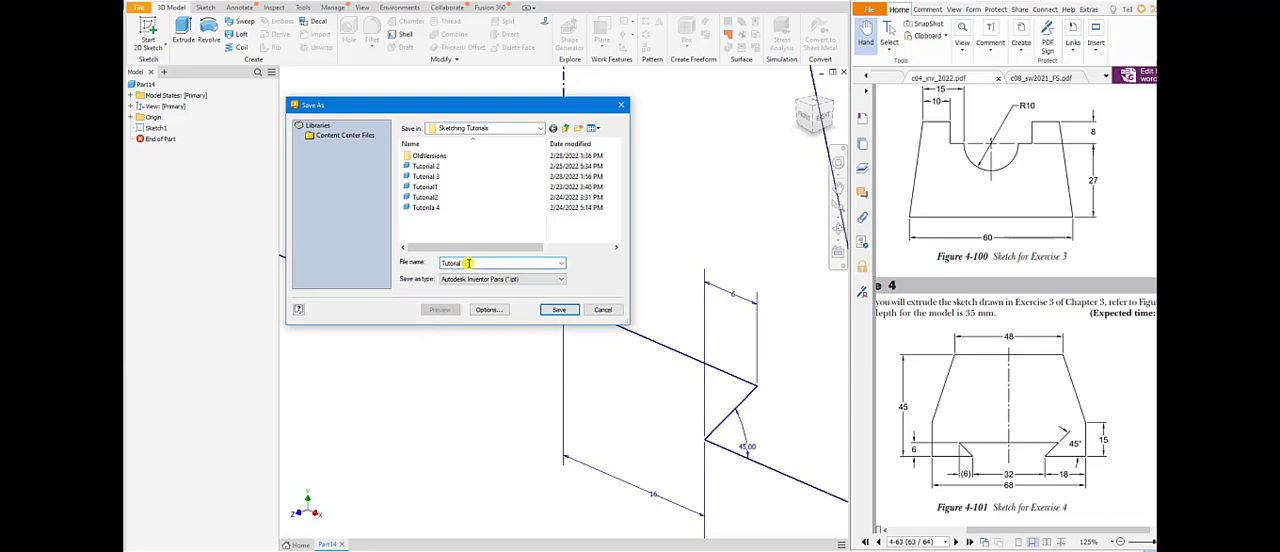
pyautogui.write('5')
pyautogui.click(551, 311)
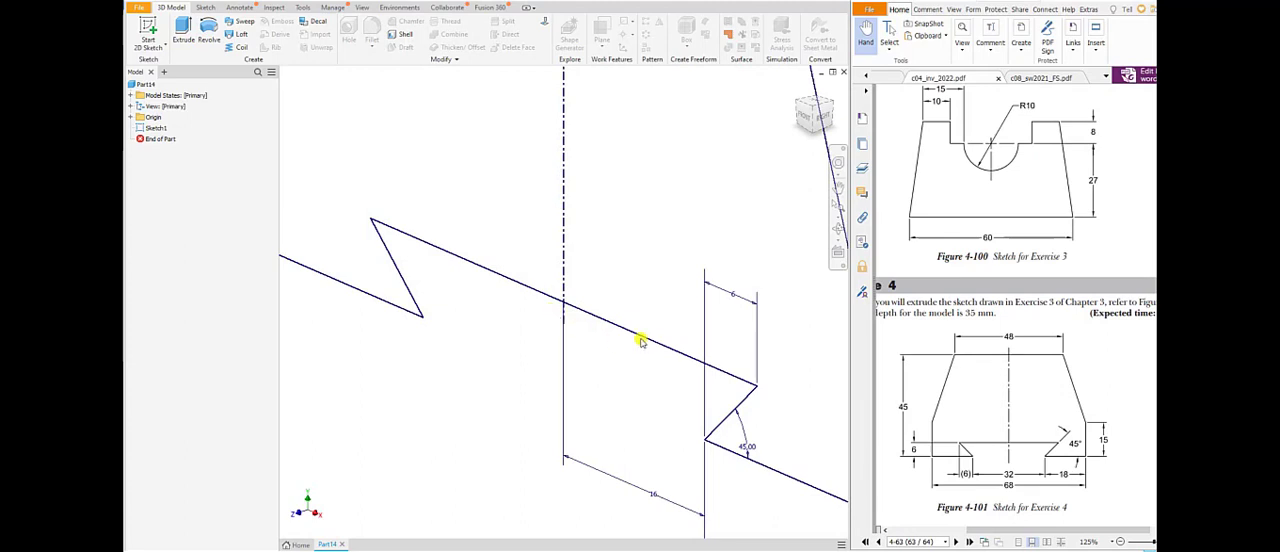